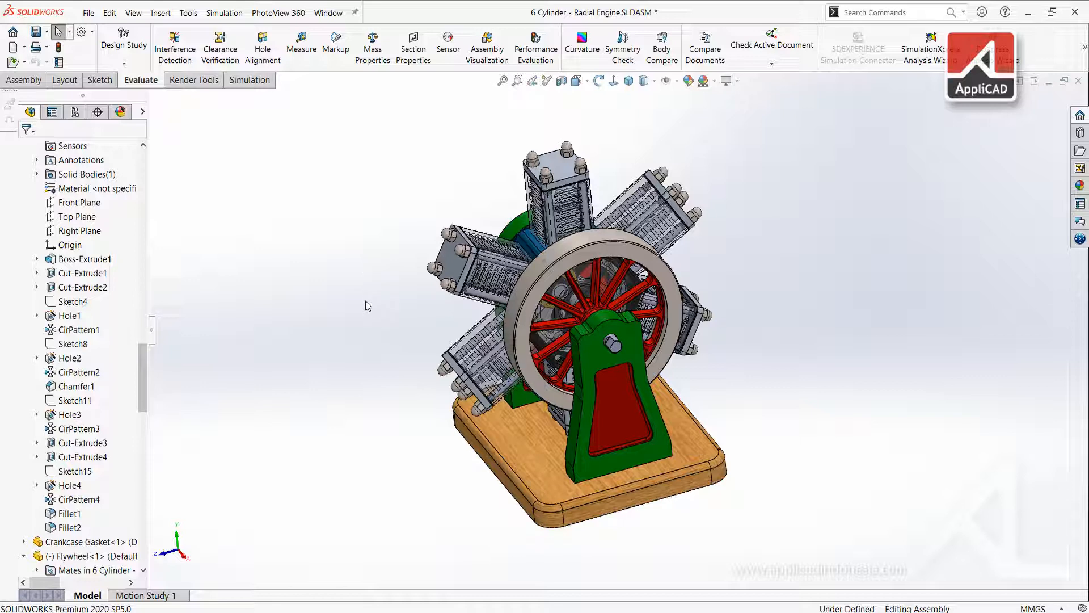
drag(366, 301, 341, 404)
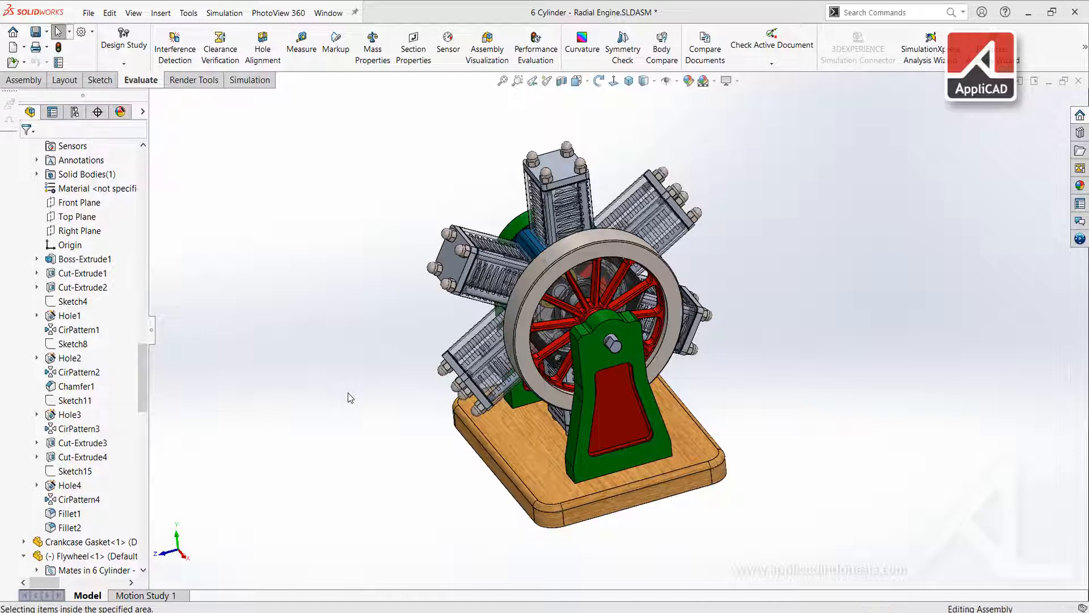
click(348, 393)
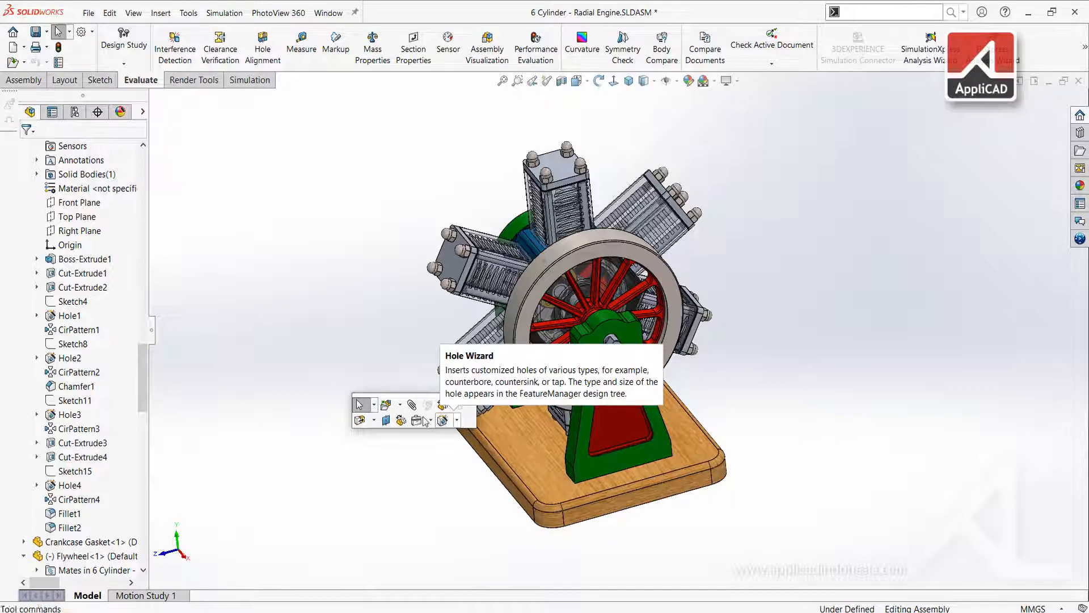
click(373, 421)
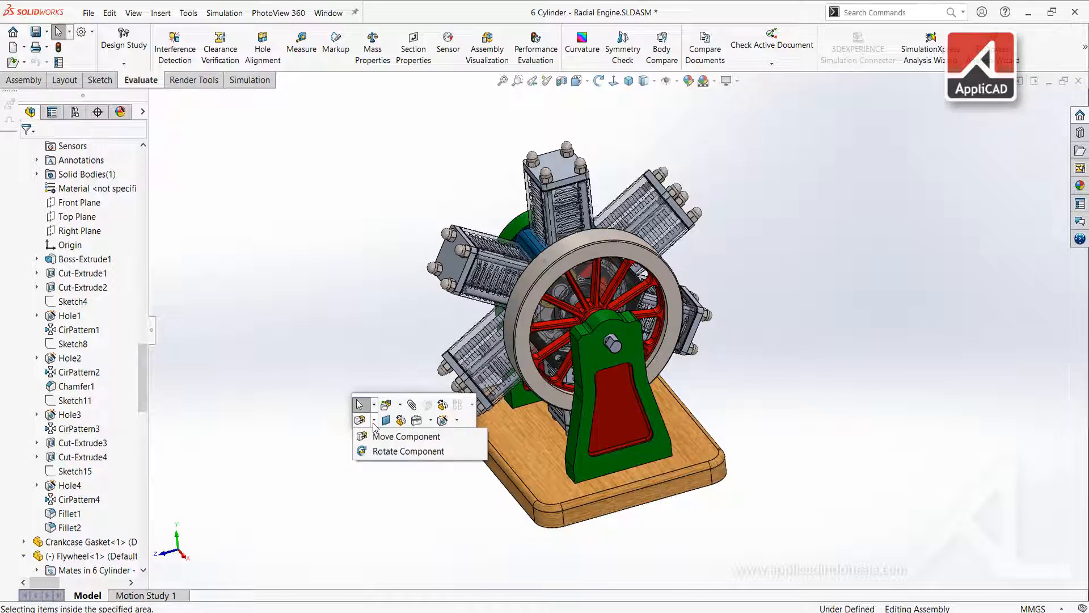
Step: Measure the distance between the Bearing Holder's lower edge and the Bearing Stand's upright edge, clear the selections, and close the Measure tool
click(415, 422)
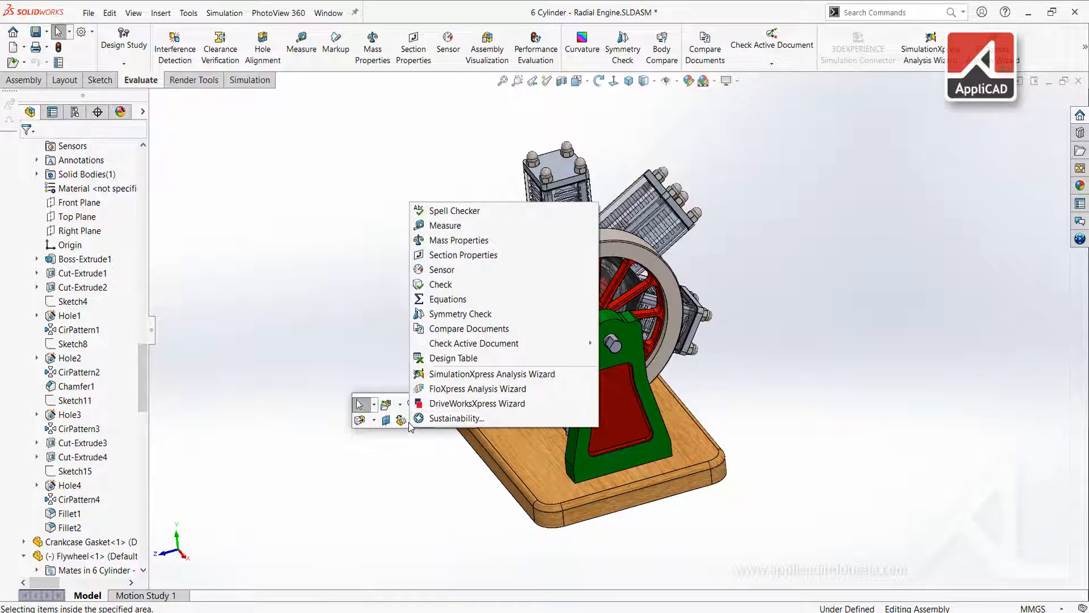
click(416, 420)
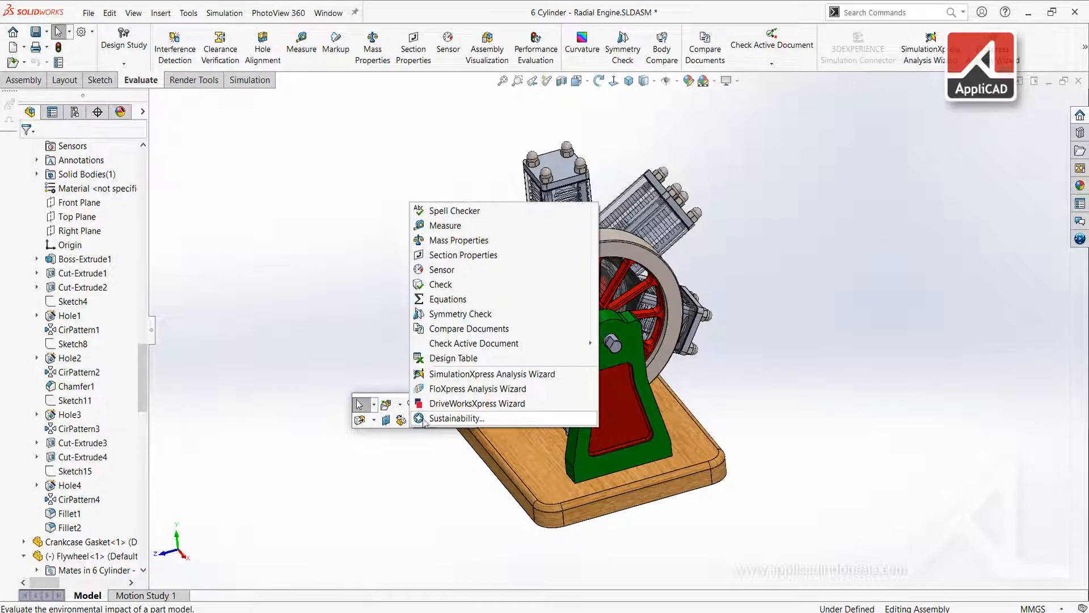
click(447, 226)
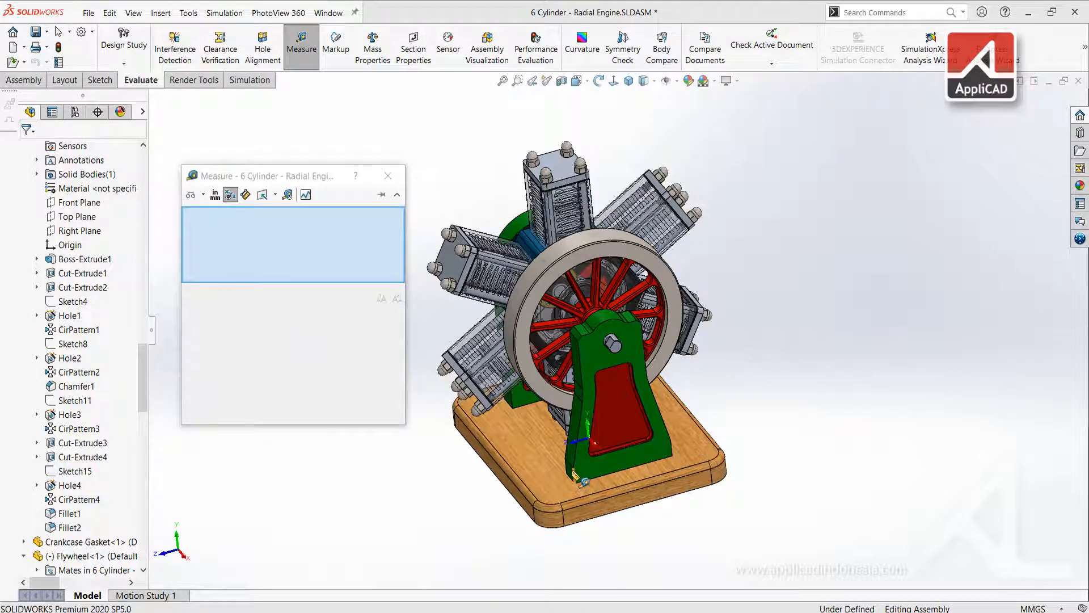
click(573, 473)
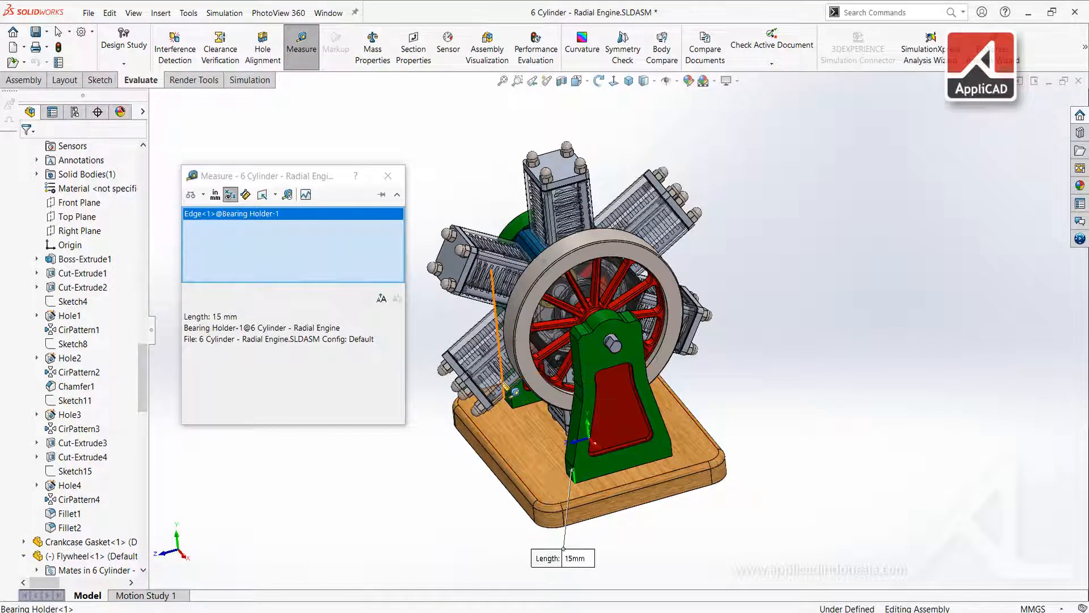
click(506, 391)
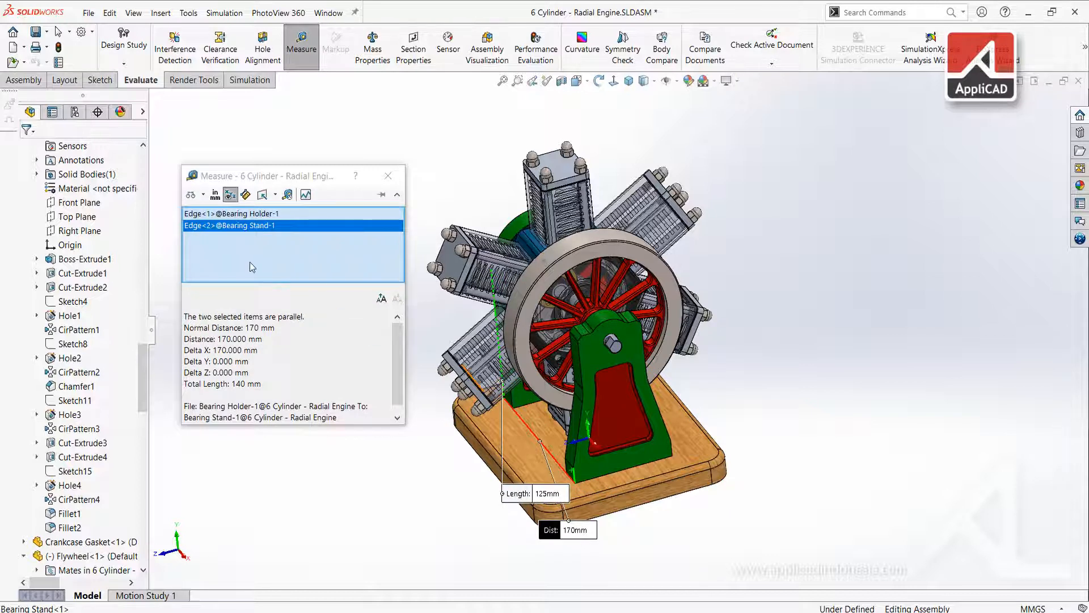
right_click(320, 235)
click(336, 247)
click(393, 182)
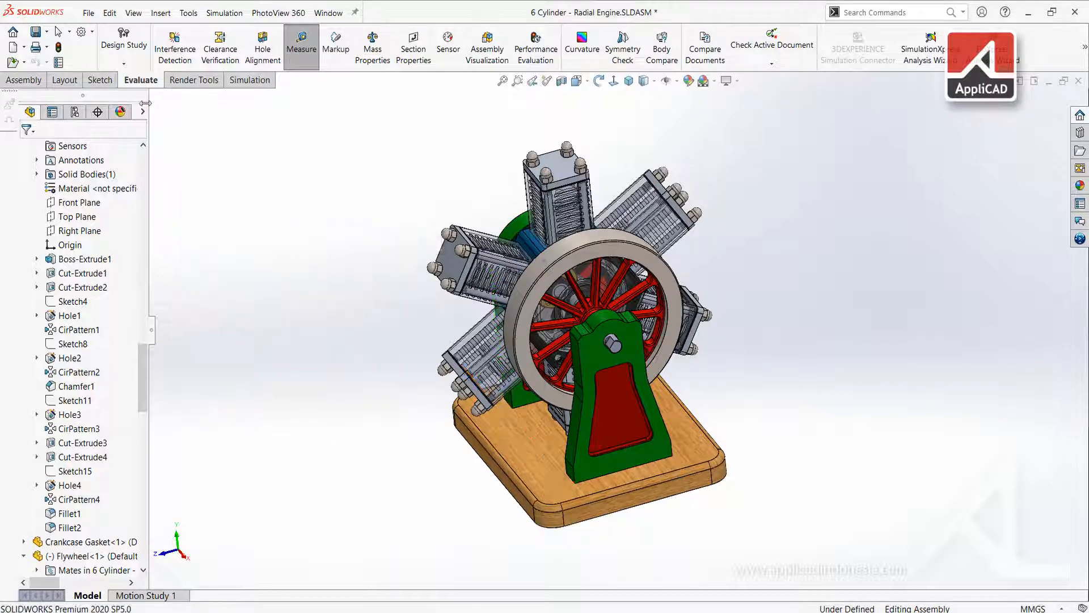
Step: Search the commands for "meas", start the Measure tool from the results, and close it
click(24, 80)
click(138, 83)
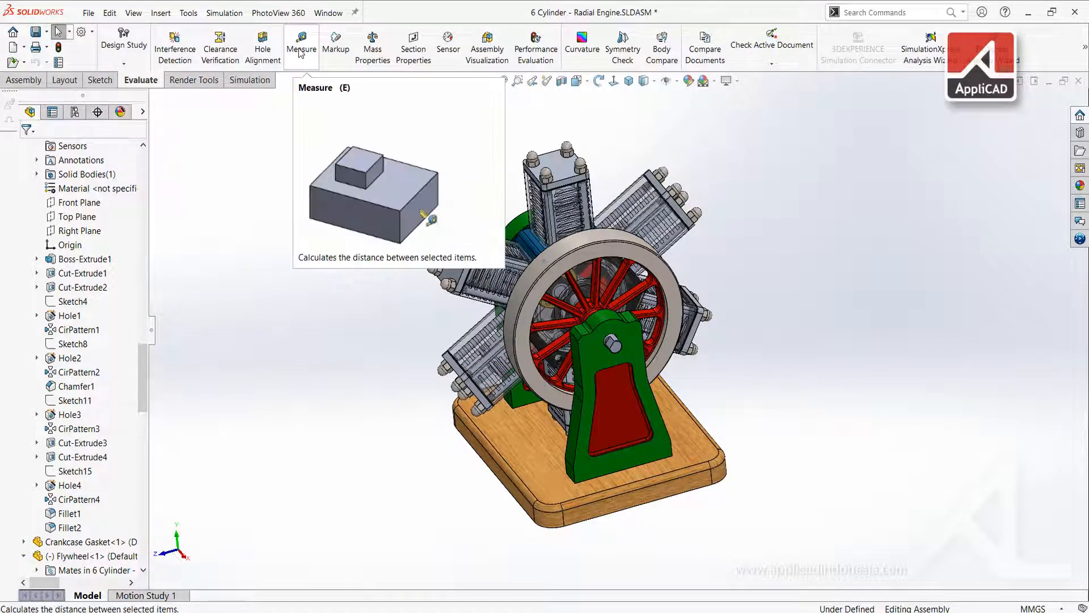
click(884, 10)
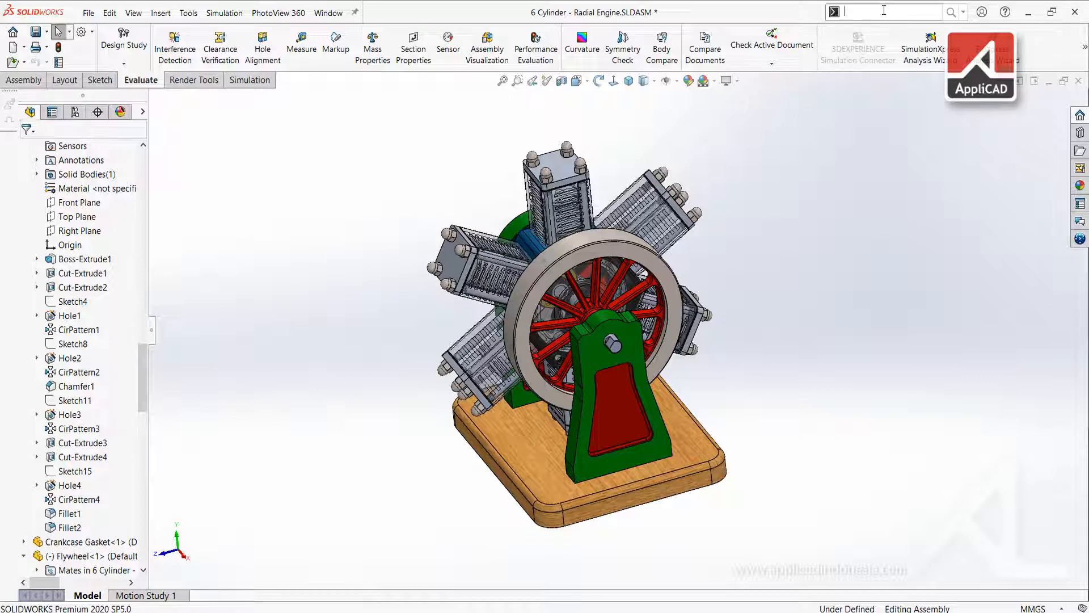
text(mease)
key(BackSpace)
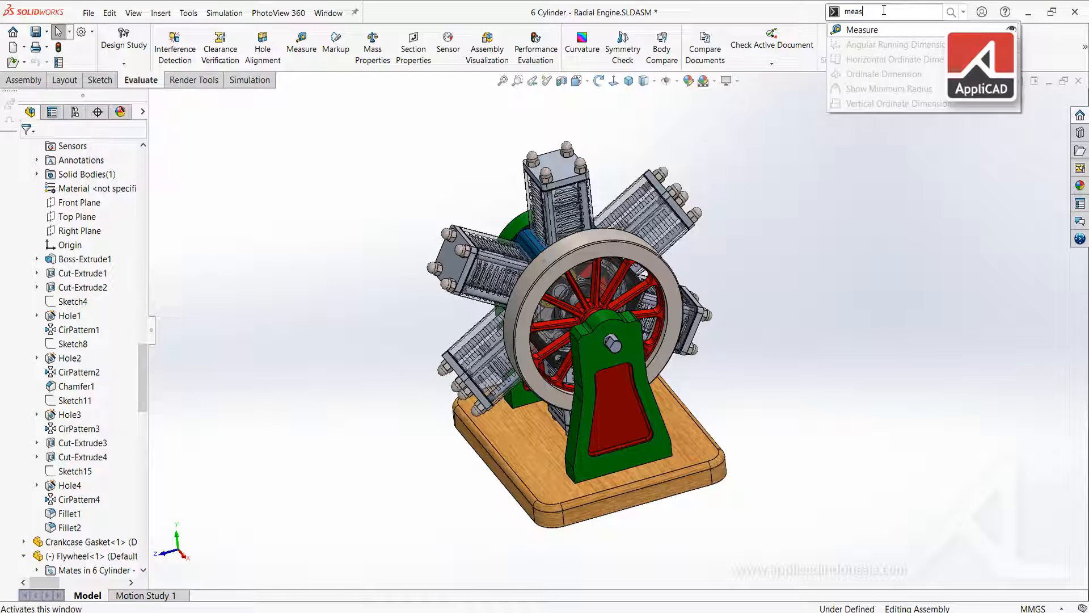
click(907, 30)
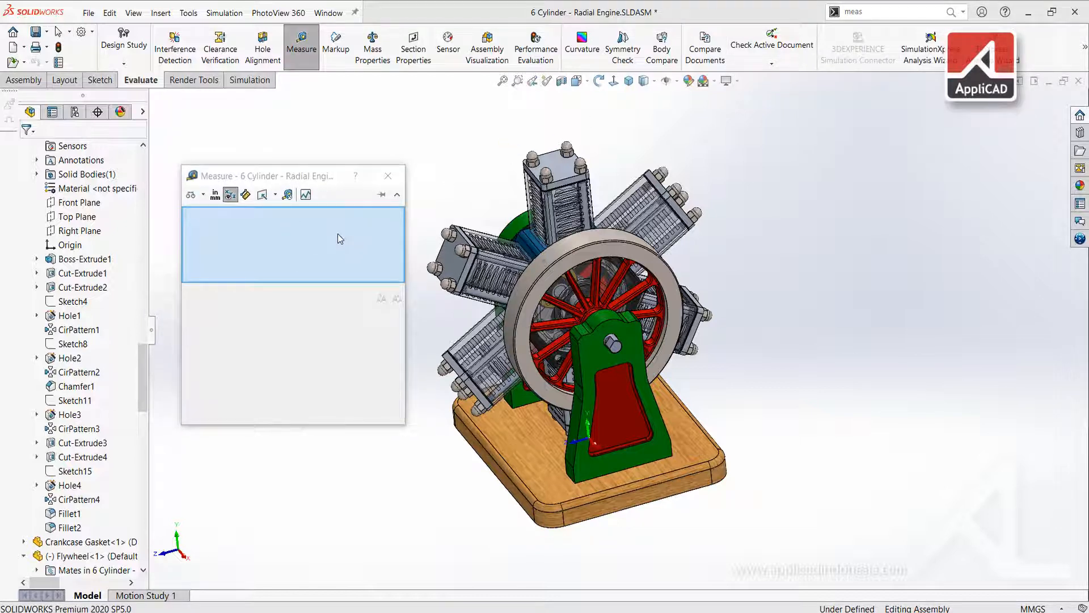
click(388, 176)
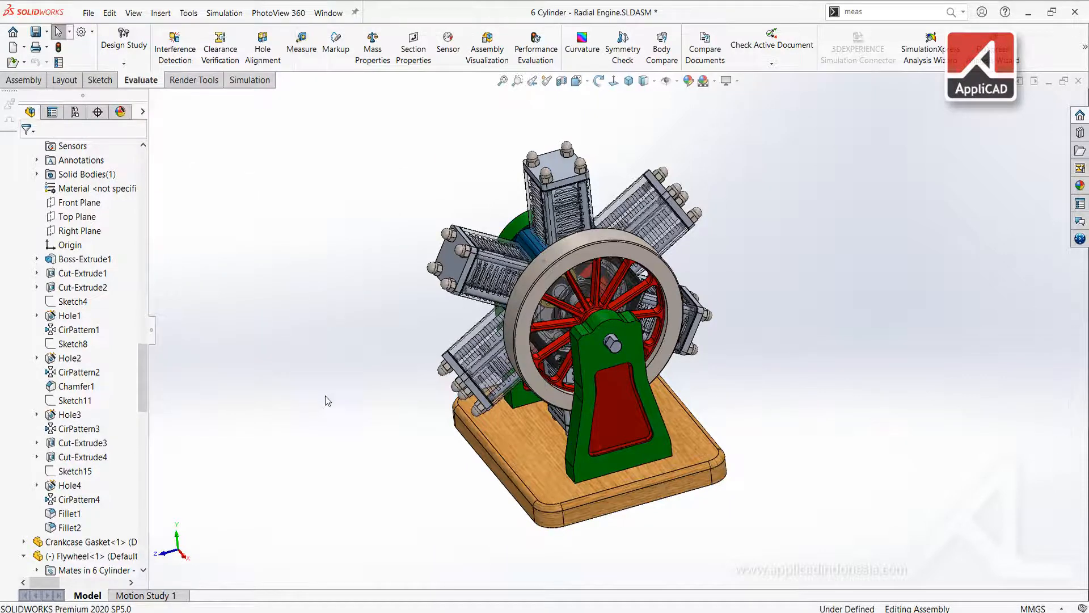
Step: Use Measure from the assembly's shortcut bar to check the spacing between the Bearing Holder and Bearing Stand edges
key(s)
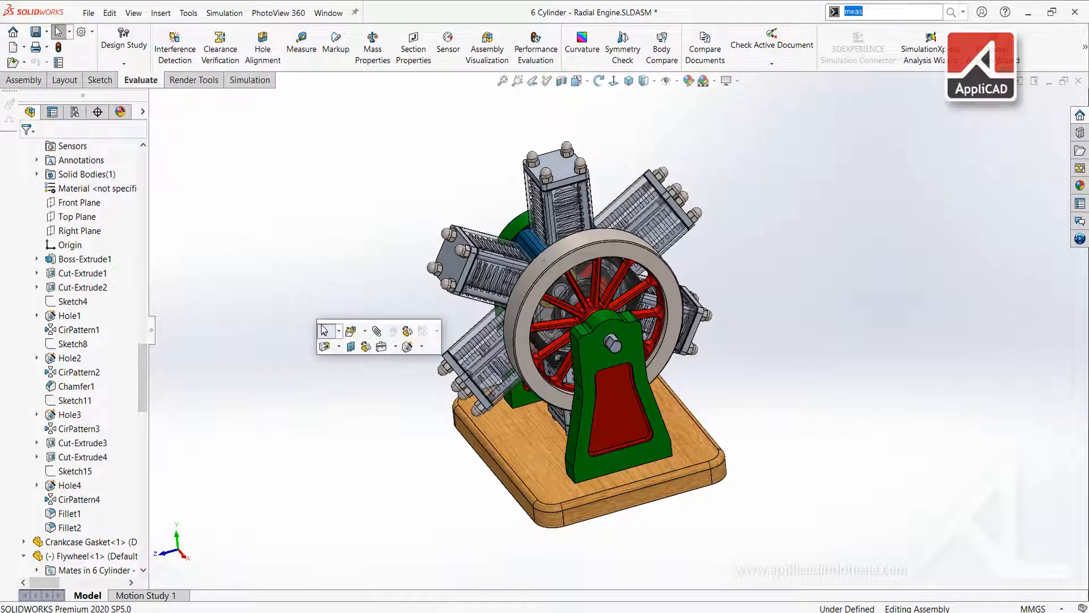
click(381, 346)
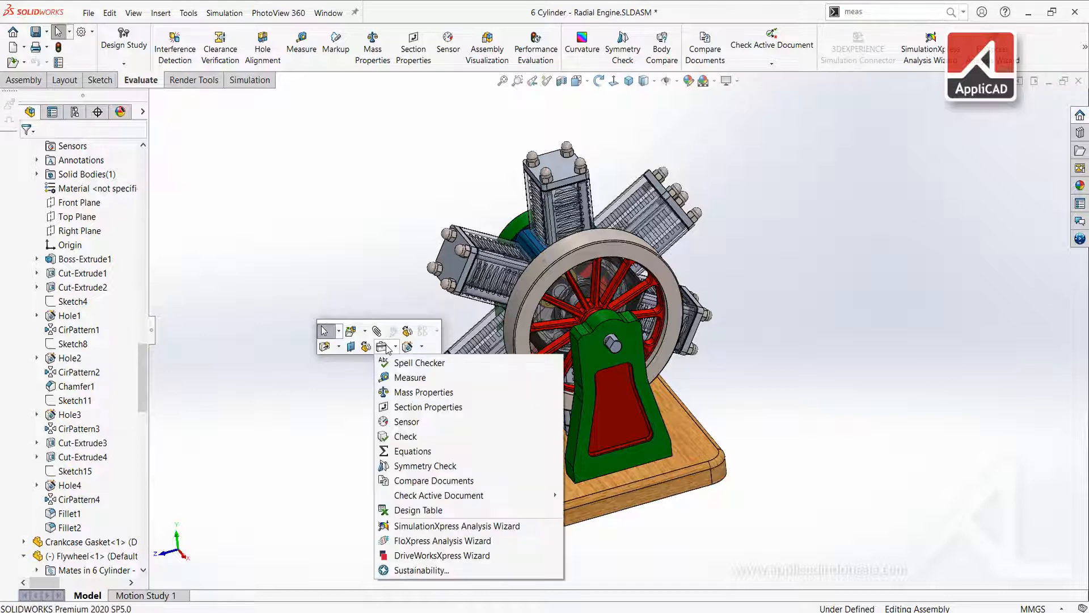
click(400, 377)
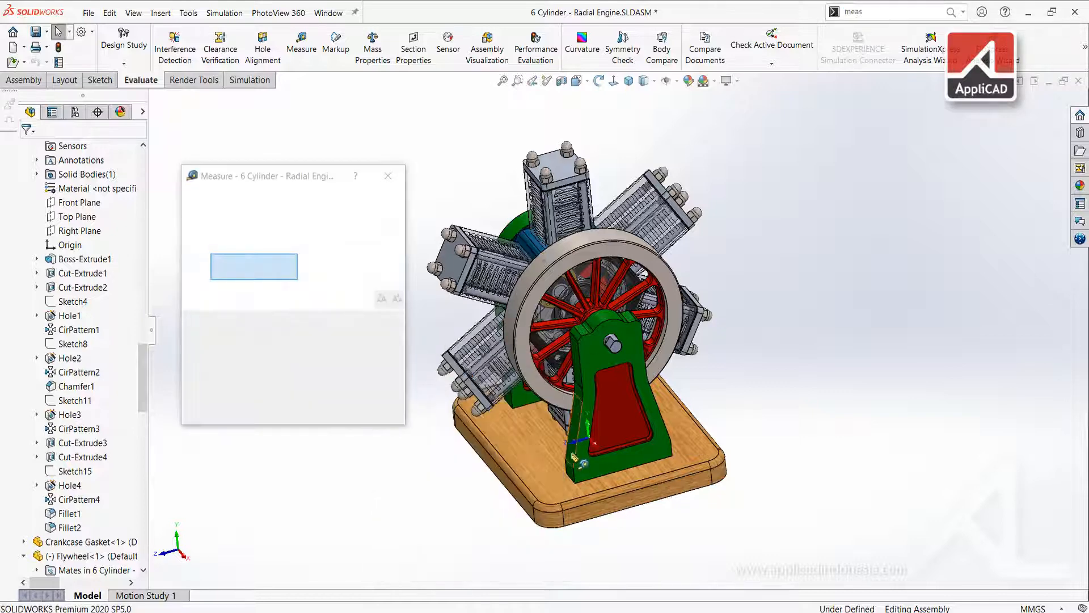
click(574, 476)
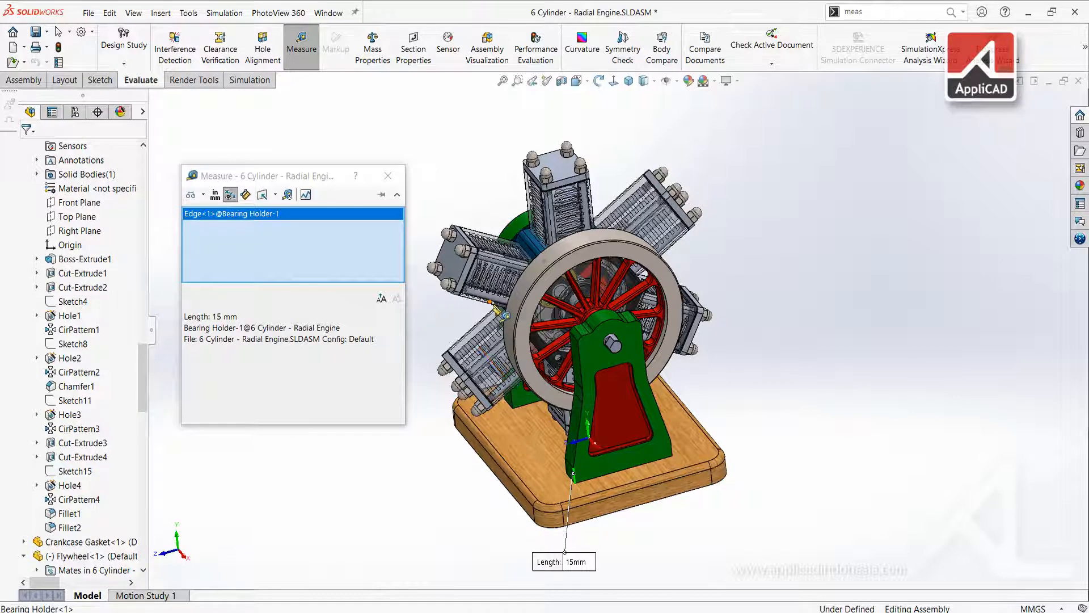
click(500, 315)
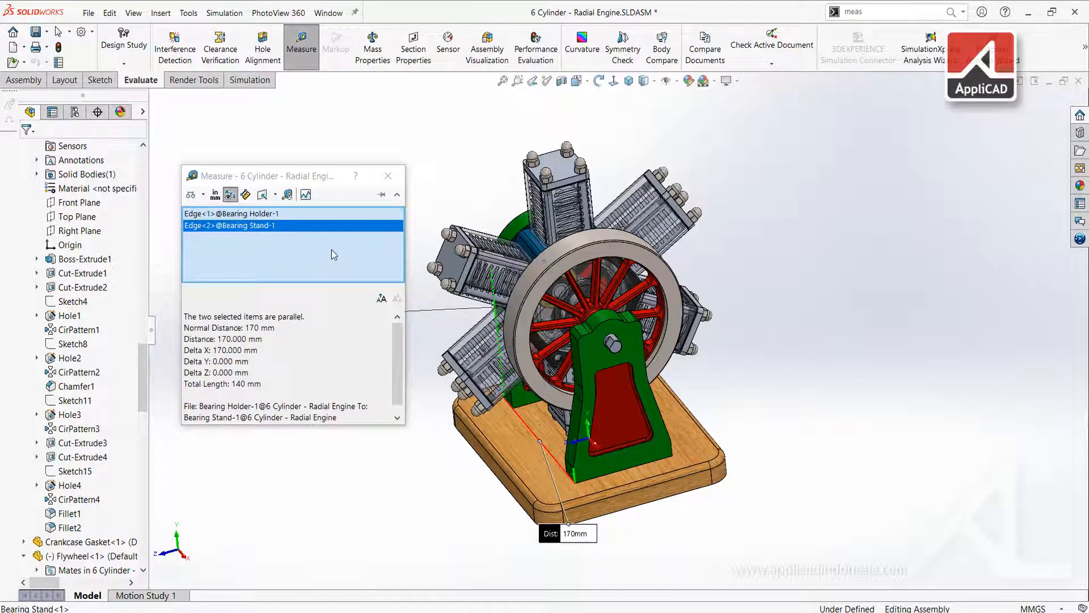
click(388, 176)
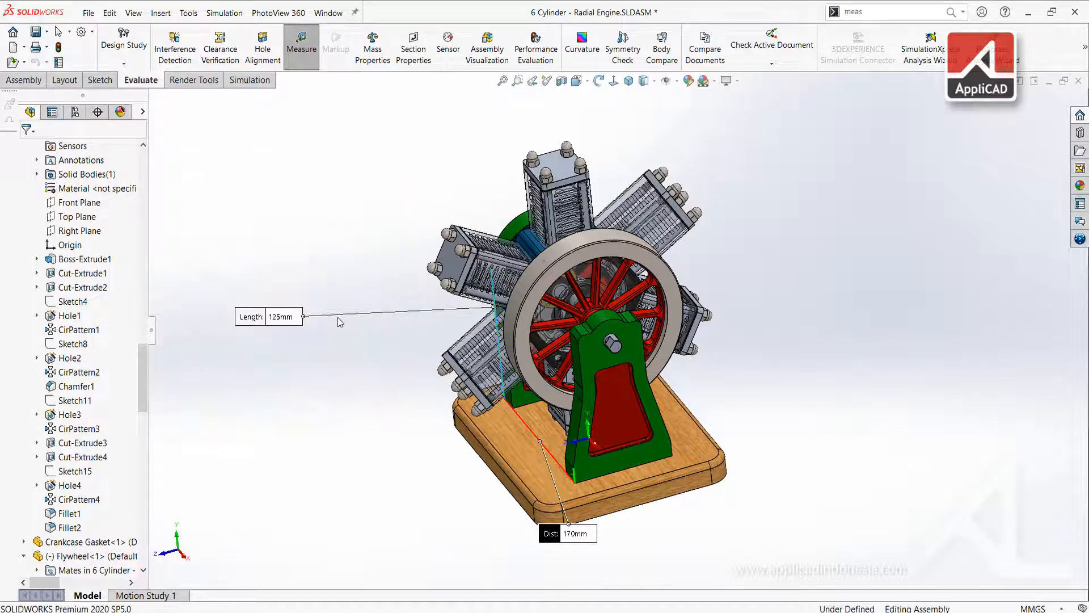
Step: Open the Flywheel part from the assembly, close the floating Surfaces toolbar, and fit the part in view
click(595, 253)
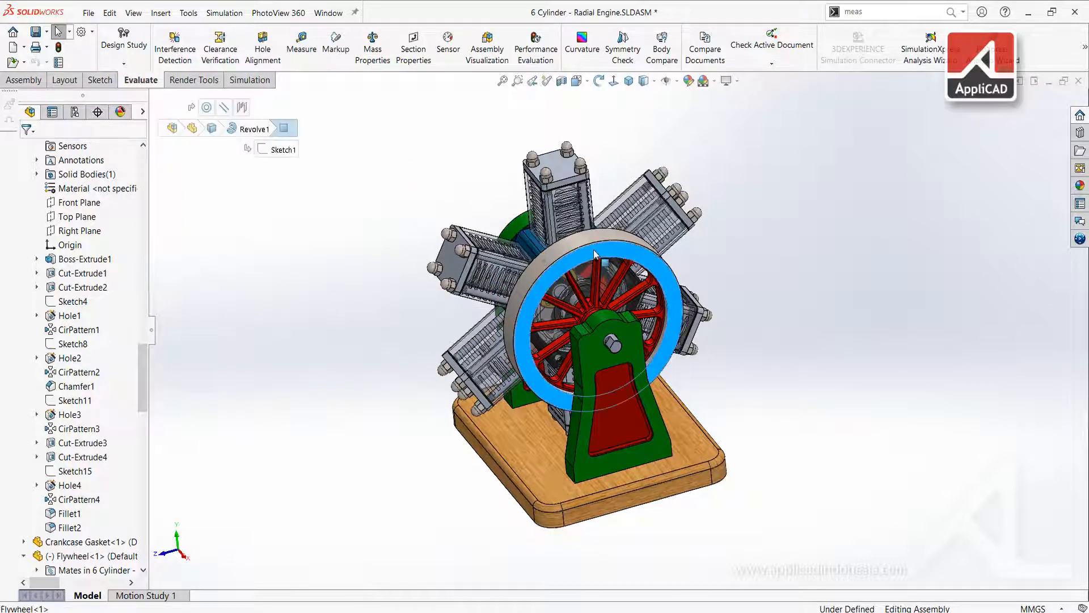
right_click(594, 254)
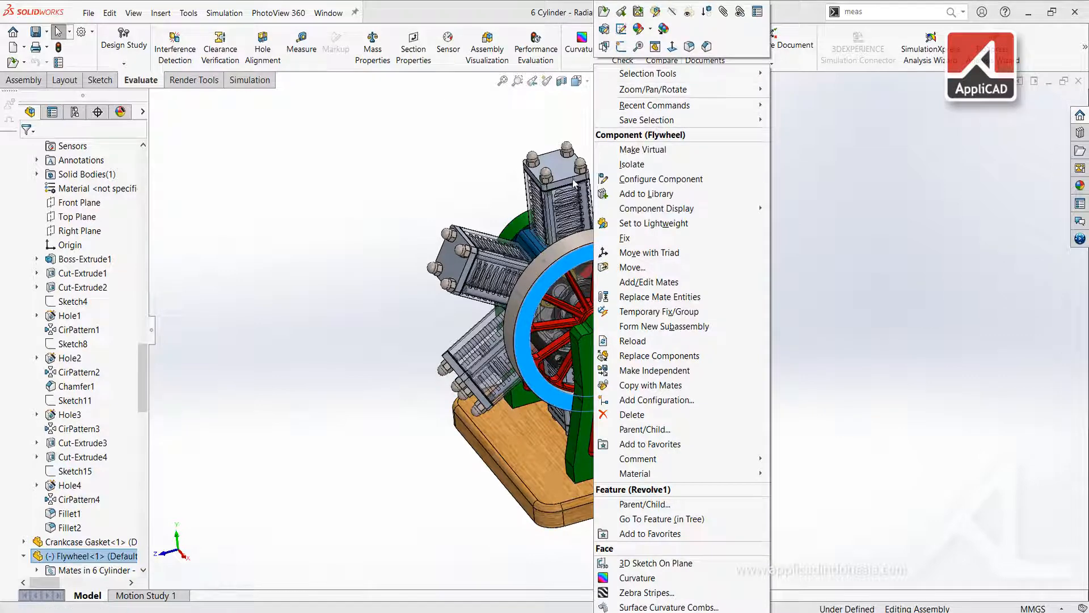
click(605, 11)
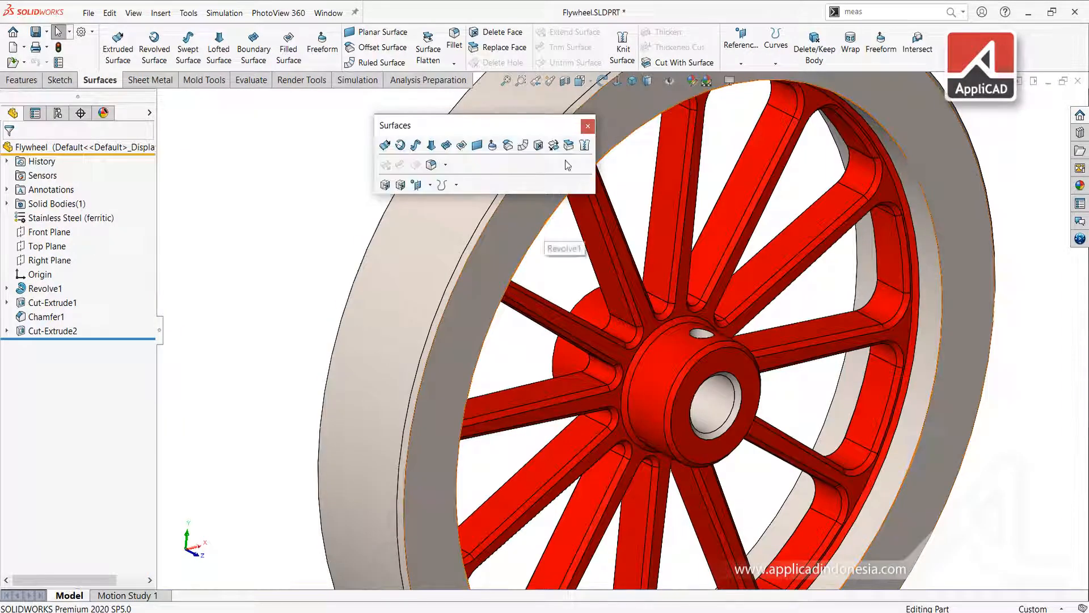
click(588, 126)
key(f)
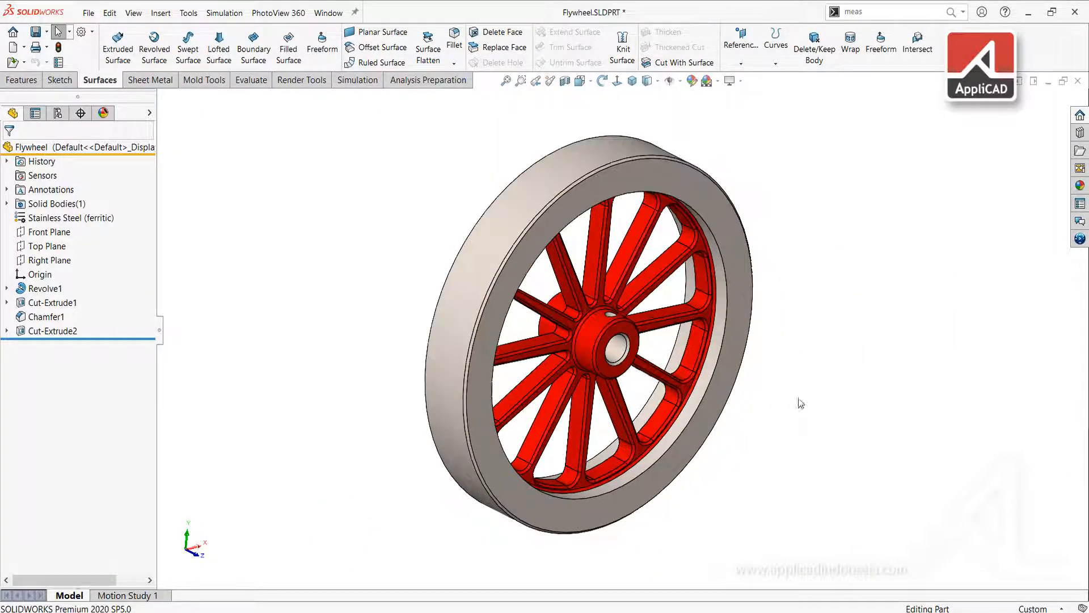
Step: Display the shortcut bar in the Flywheel part to view its part commands, and dismiss it
scroll(798, 403, down, 2)
key(s)
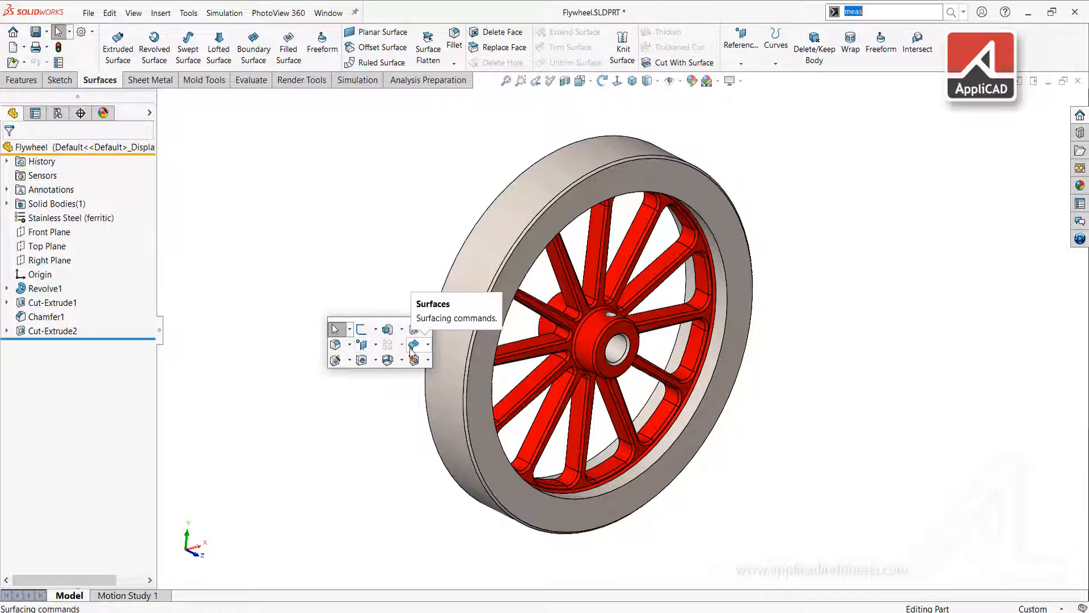
key(Escape)
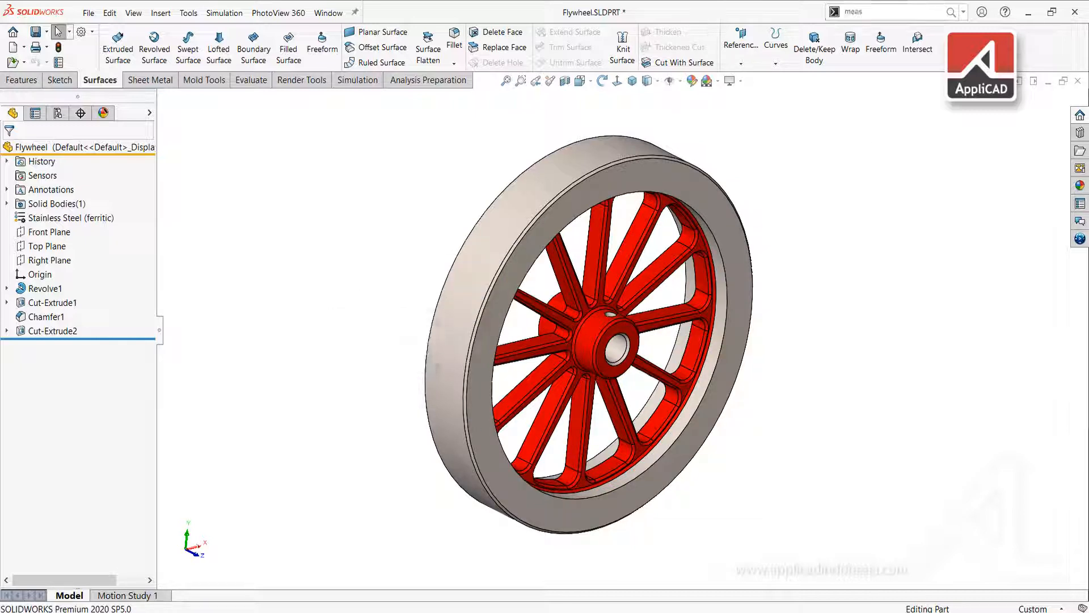
Step: Open the Customize dialog at the keyboard shortcut settings
right_click(930, 52)
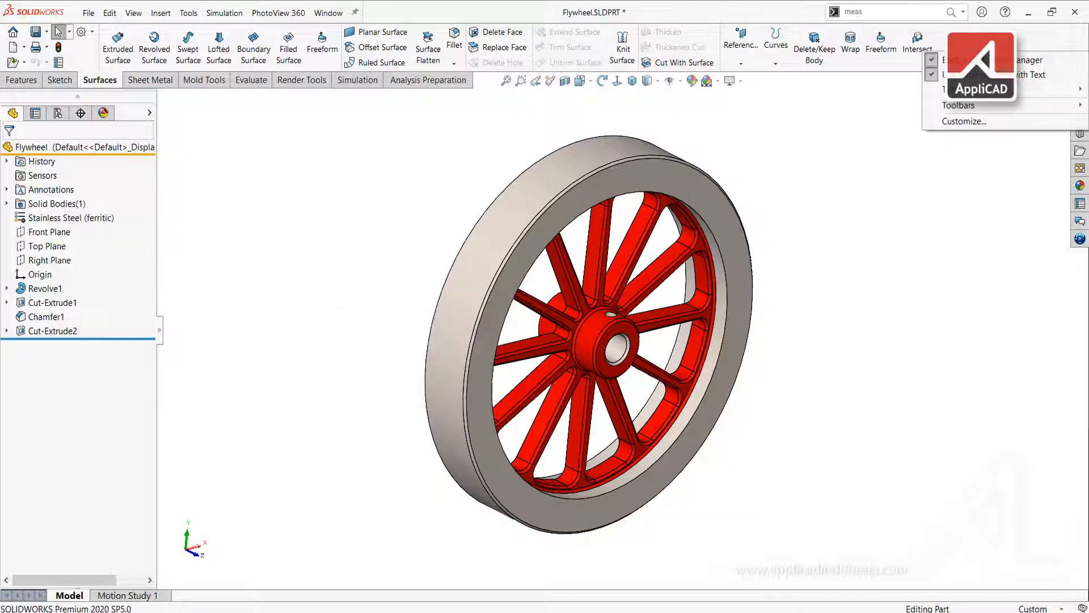
click(957, 118)
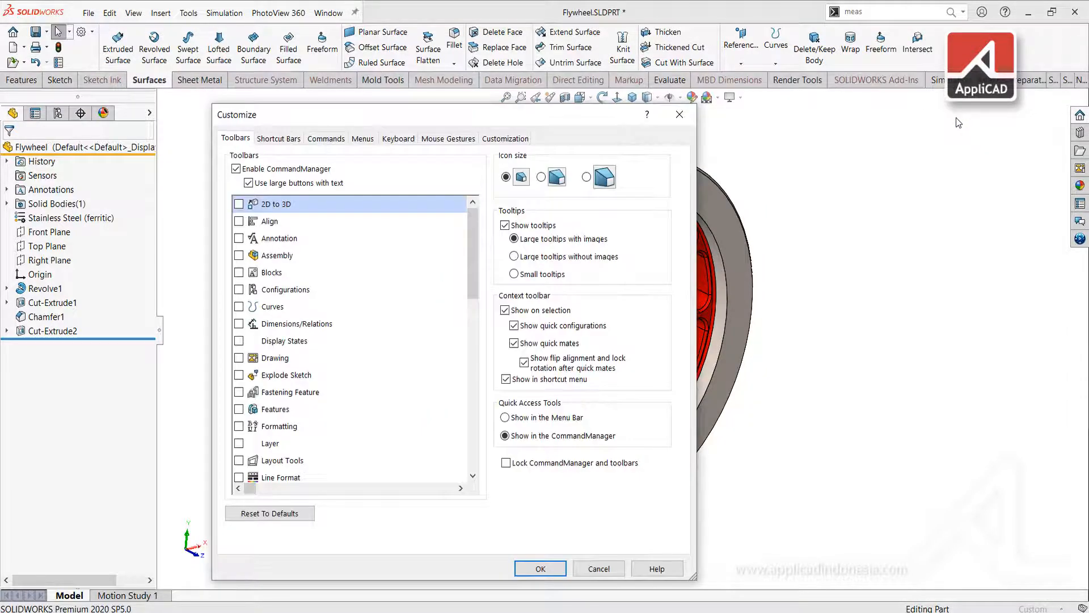
drag(542, 112, 589, 85)
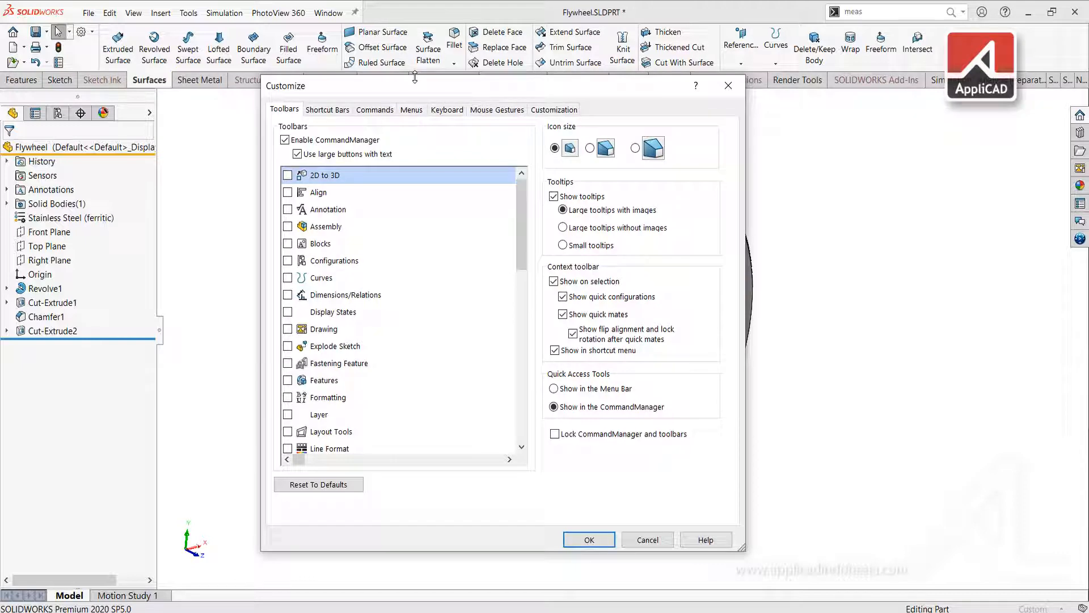
click(448, 109)
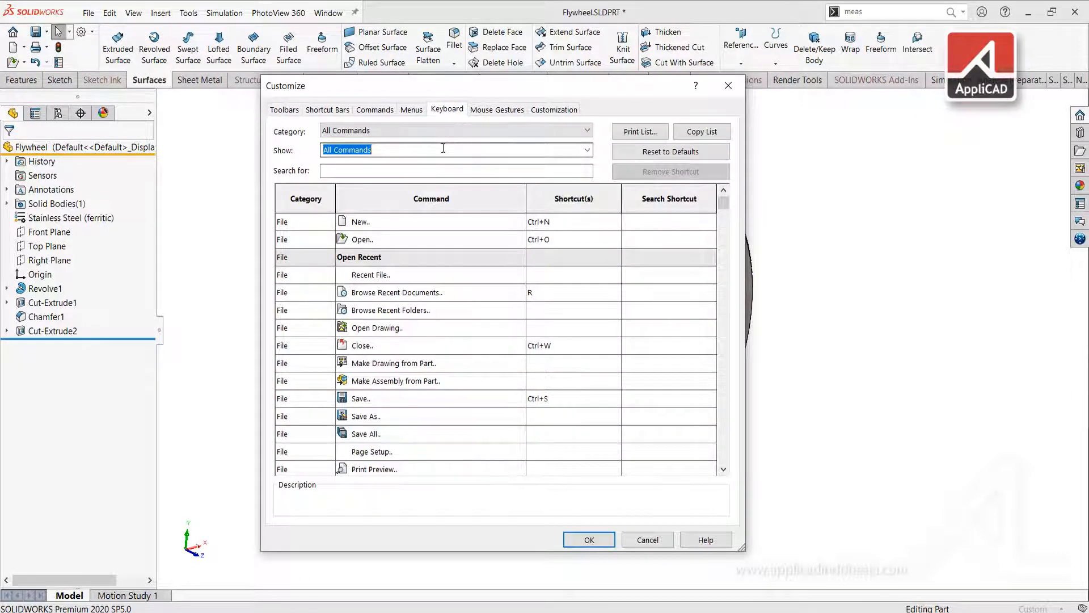
Step: Show only commands with keyboard shortcuts, search for "shor", and open the Shortcut Bar command's shortcut key for editing
click(587, 150)
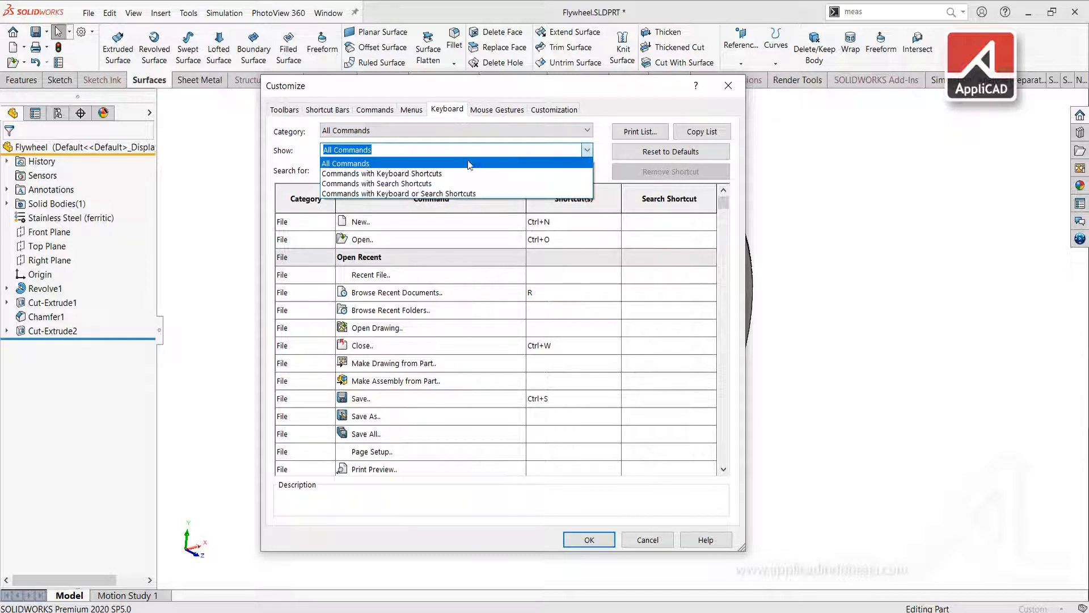
click(397, 175)
click(355, 171)
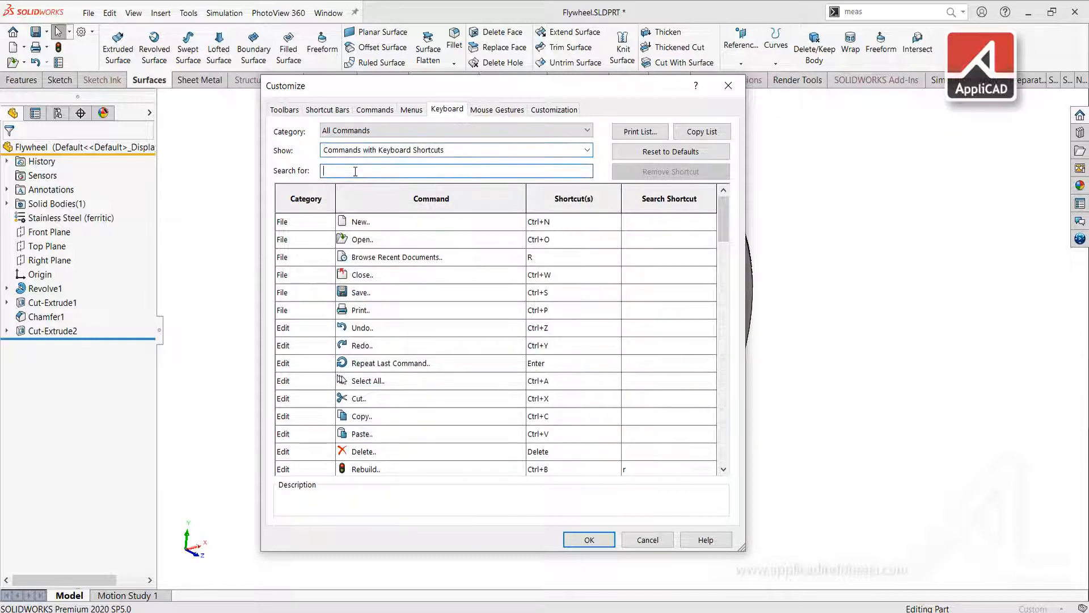
text(s)
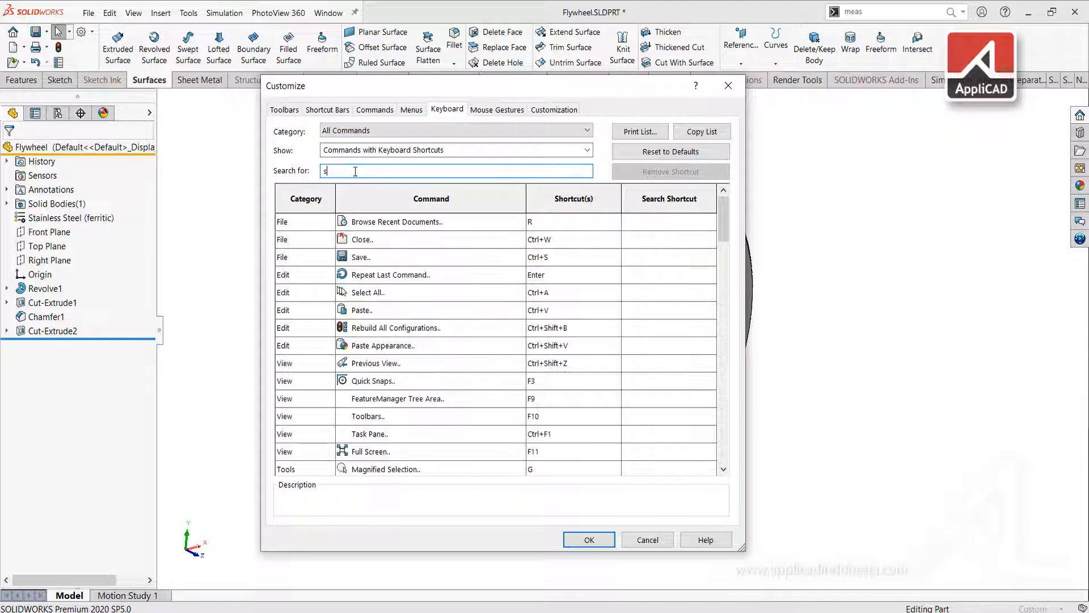
text(hor)
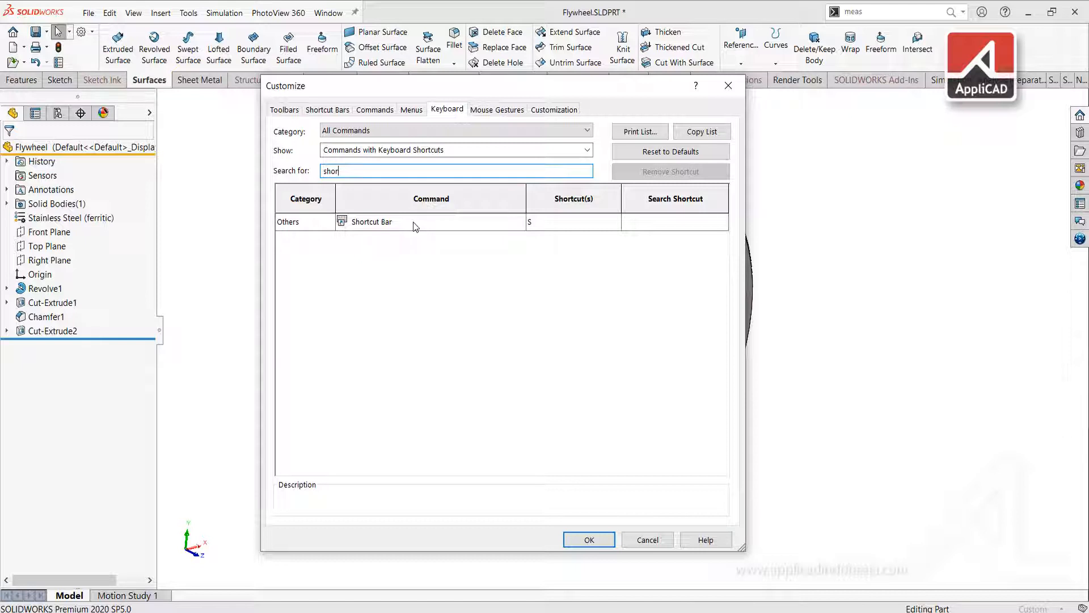
click(539, 221)
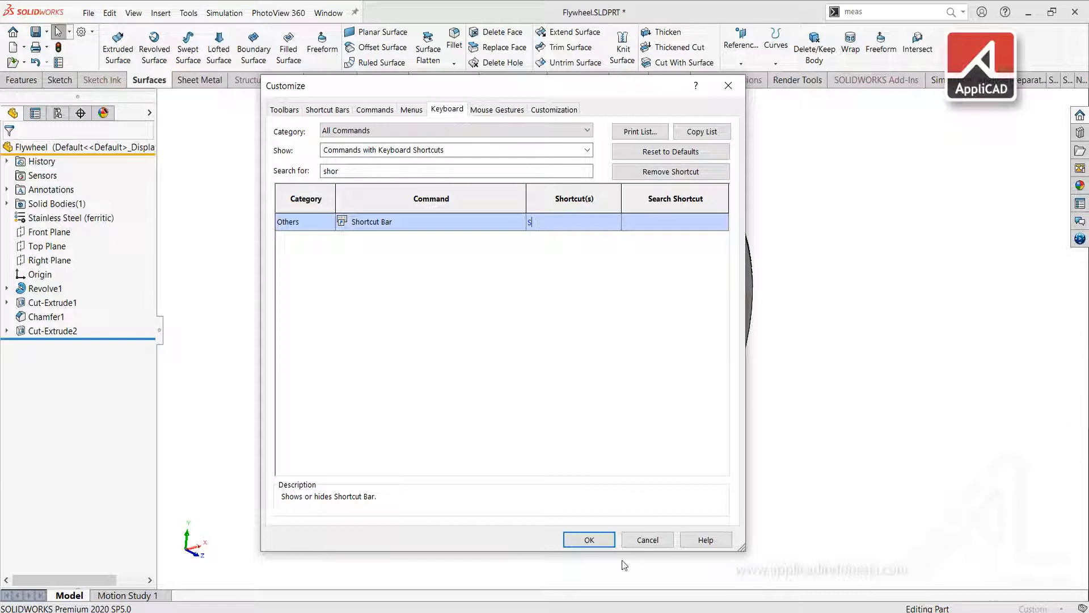
Step: Accept S as the Shortcut Bar key, and reopen the Customize dialog at the shortcut bar settings with the Part Shortcuts toolbar moved aside
click(589, 539)
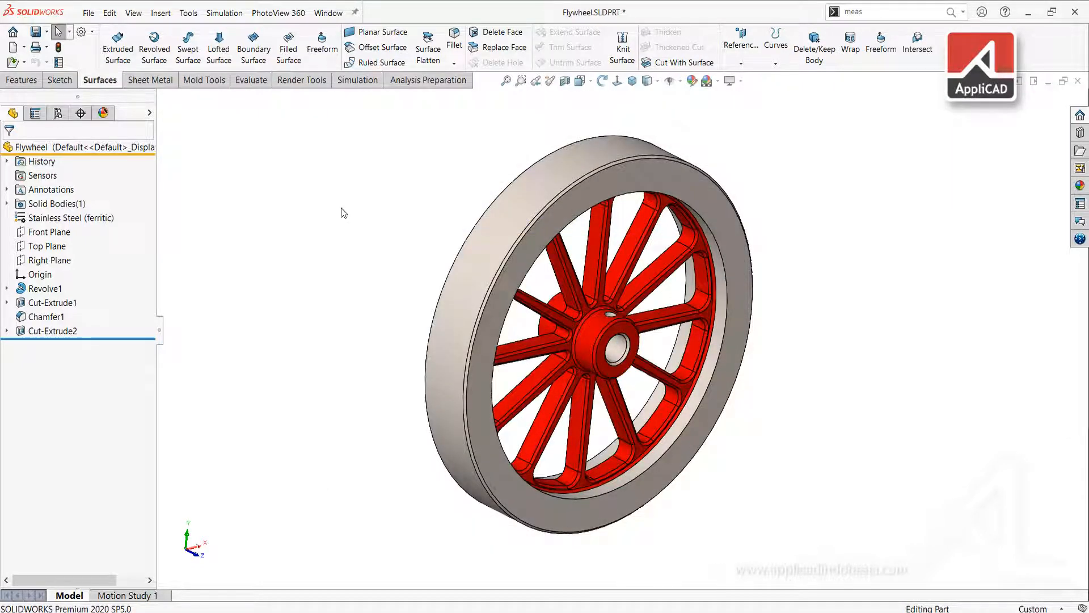
right_click(924, 44)
click(953, 114)
click(328, 110)
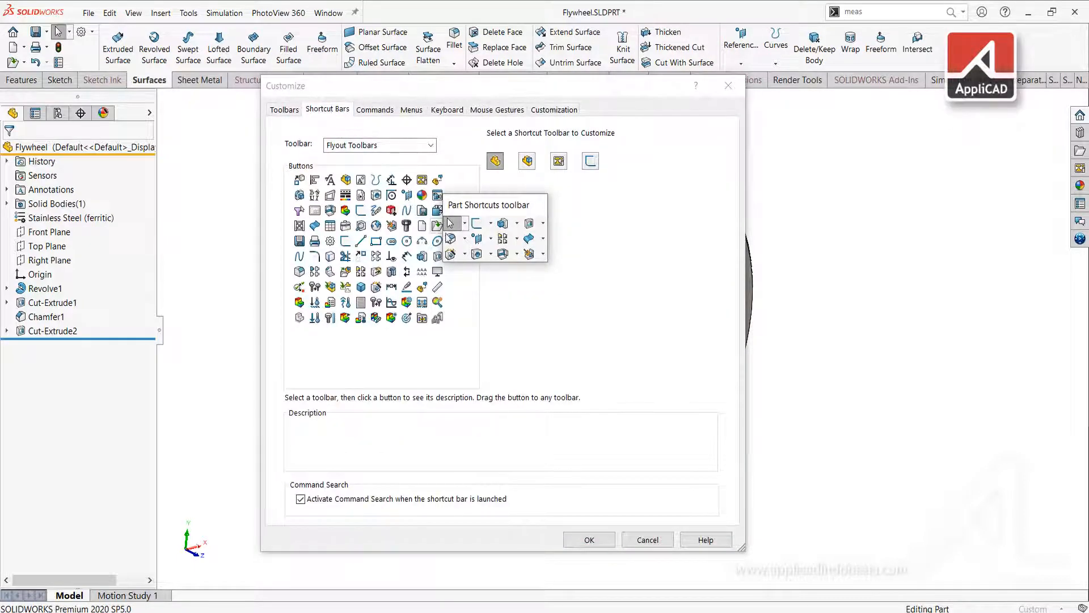
drag(486, 202, 564, 199)
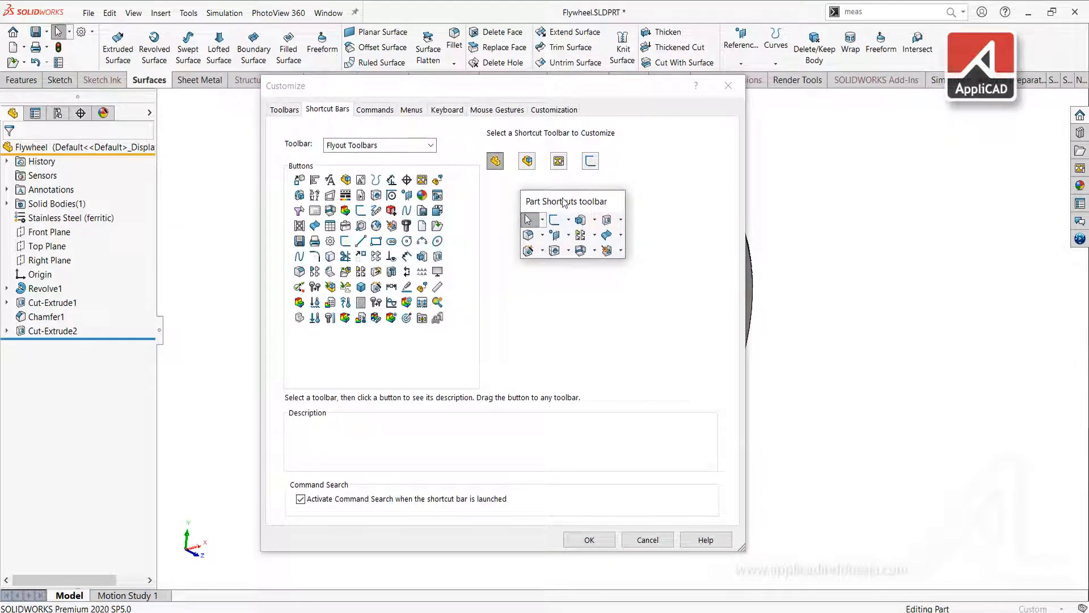
Step: Review the shortcut toolbars available for parts, assemblies, drawings and sketches
click(532, 165)
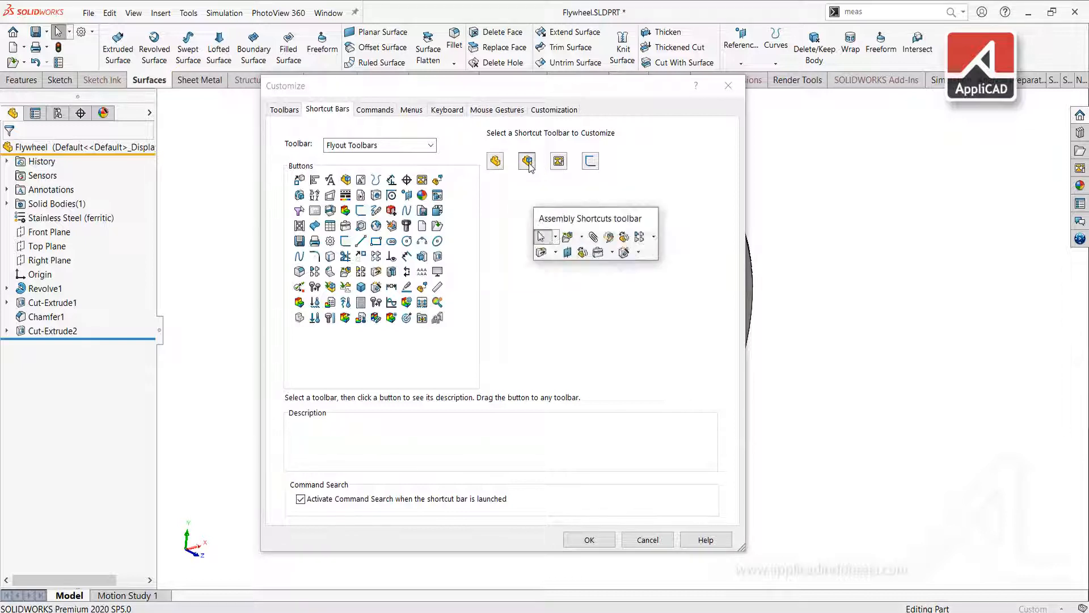
click(559, 161)
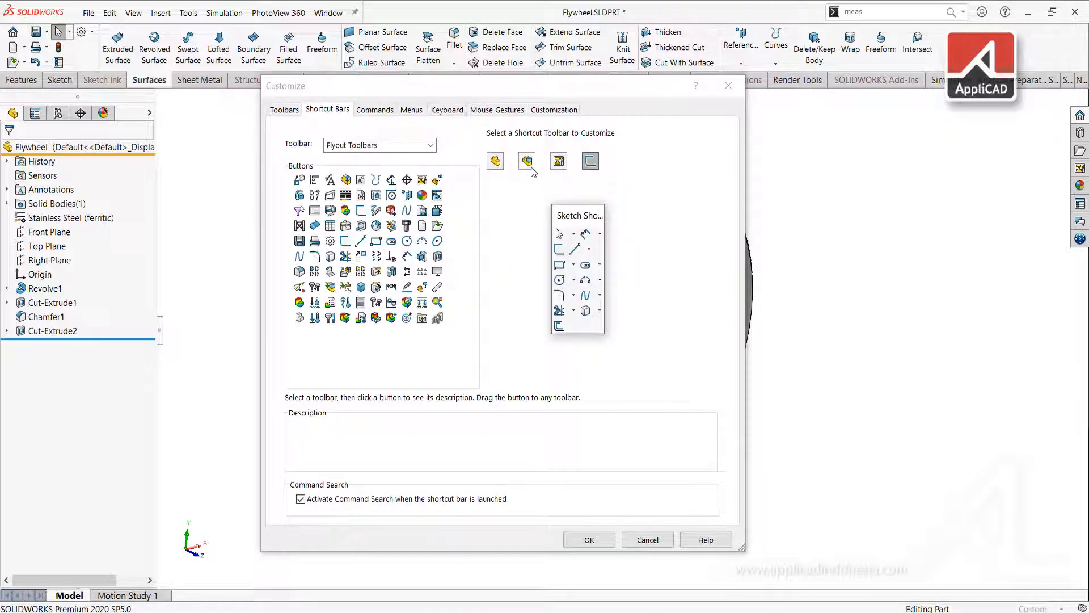
click(501, 164)
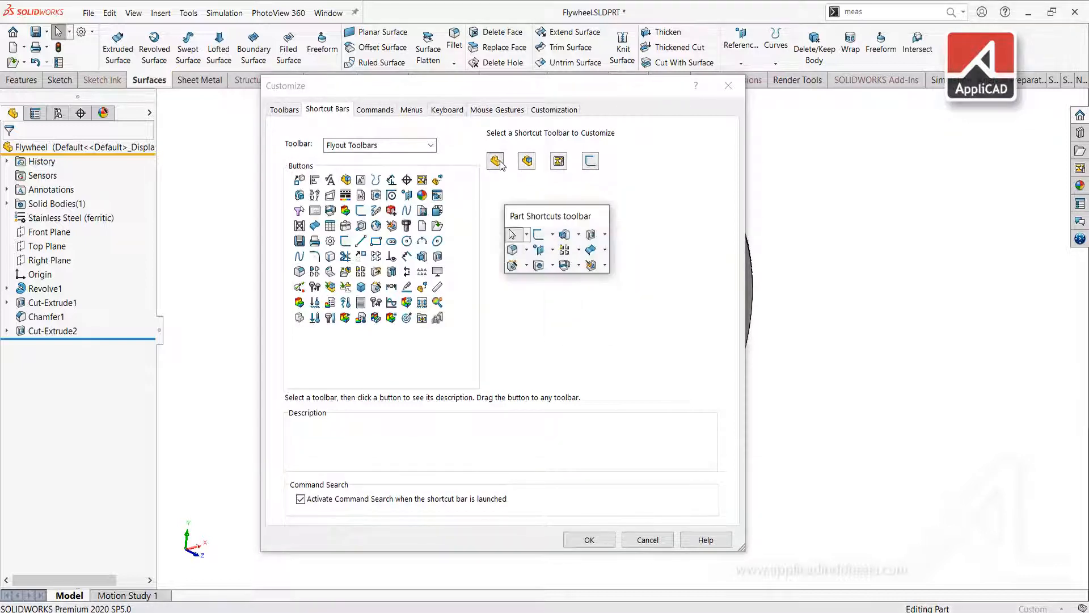
click(528, 161)
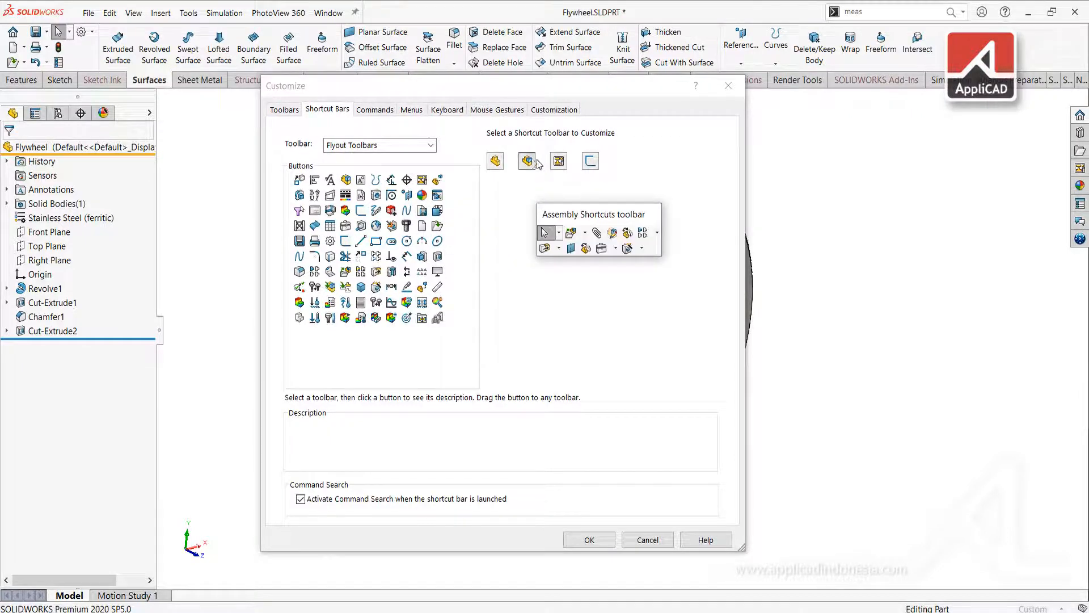
click(559, 161)
click(591, 162)
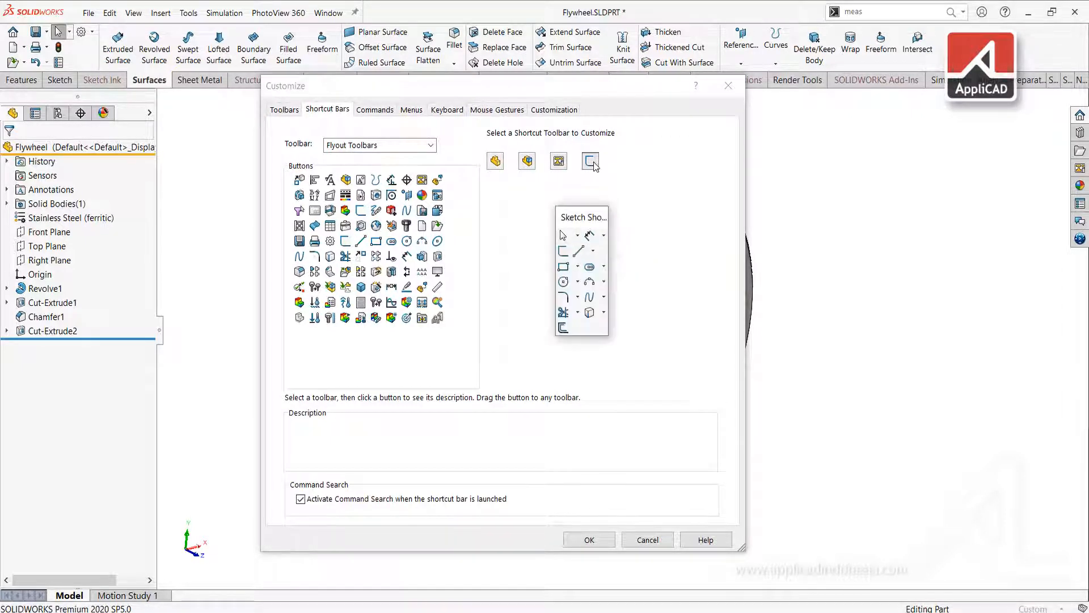
Step: Remove the Sheet Metal and Weldments flyouts from the Part Shortcuts toolbar, and reshape the toolbar into two rows
click(498, 164)
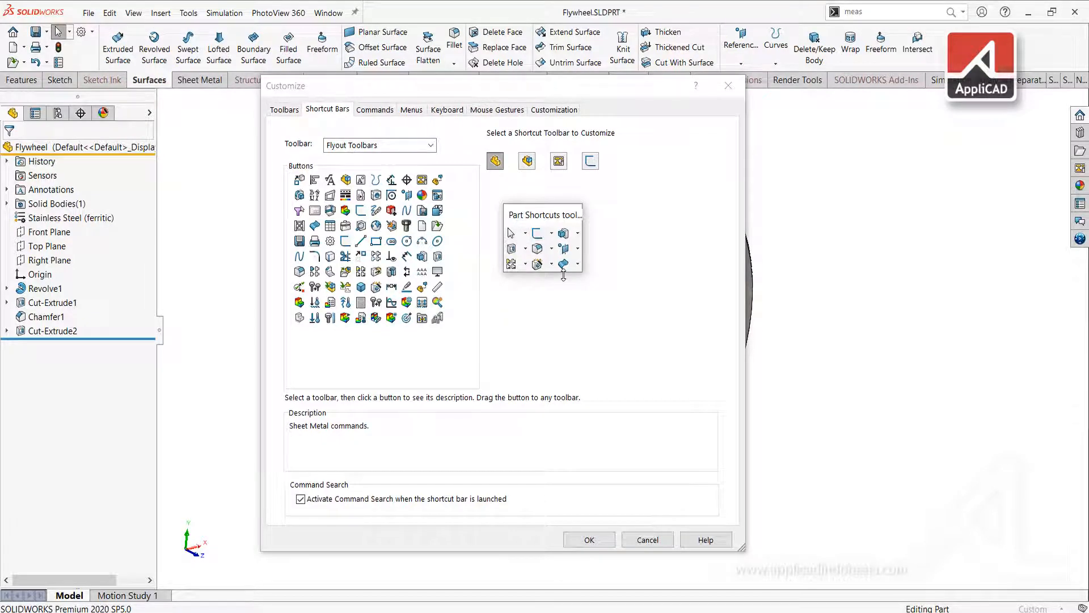
drag(558, 273, 561, 266)
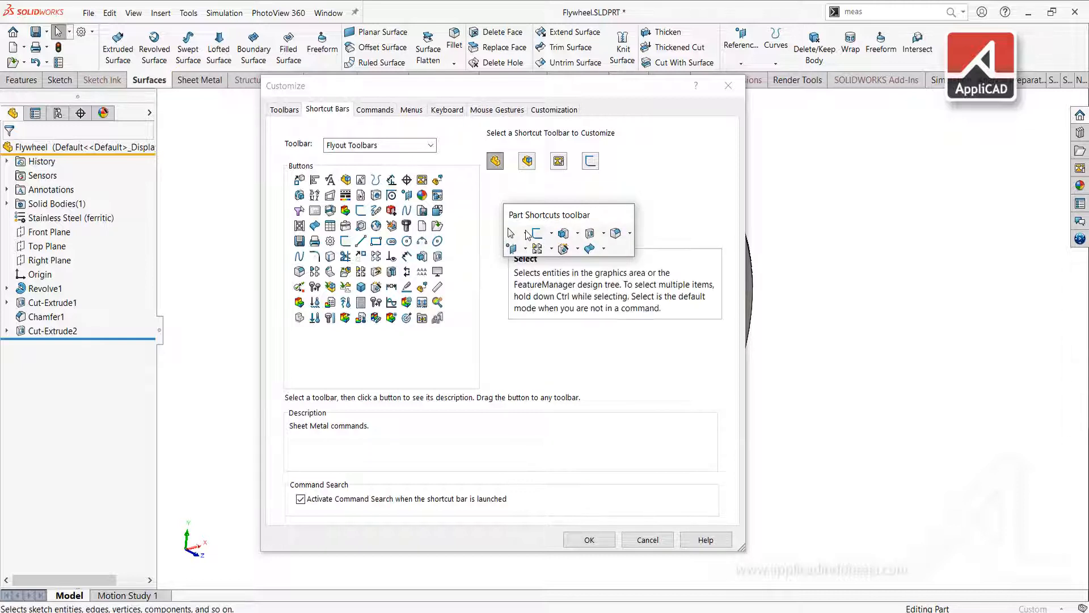
Step: Try adding Extruded Surface and Revolved Surface from the Surfaces toolbar to the Part Shortcuts toolbar, and remove both buttons again
click(430, 145)
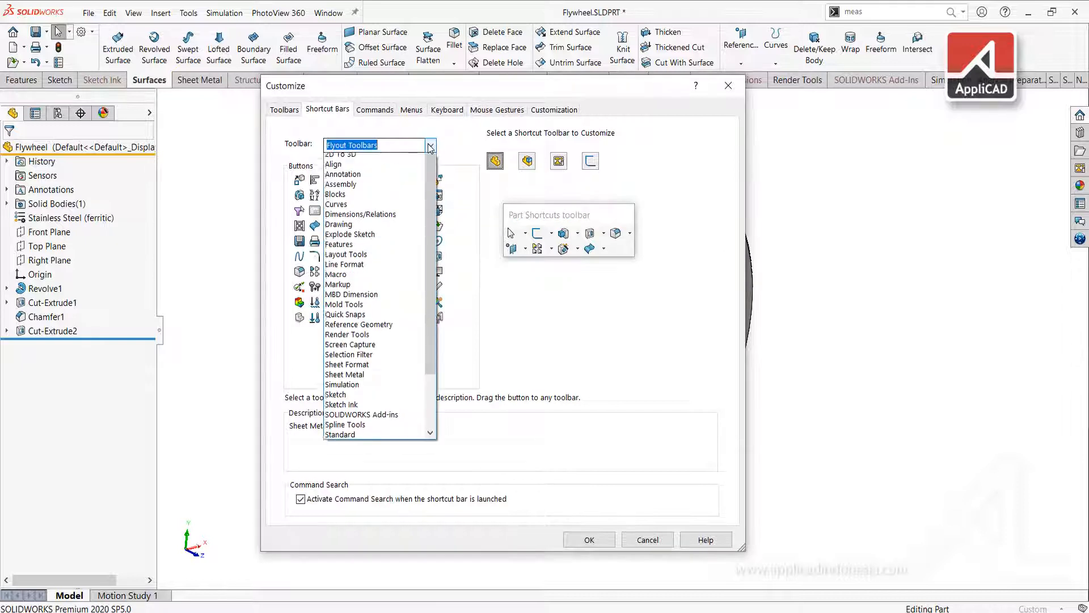
drag(427, 187, 429, 238)
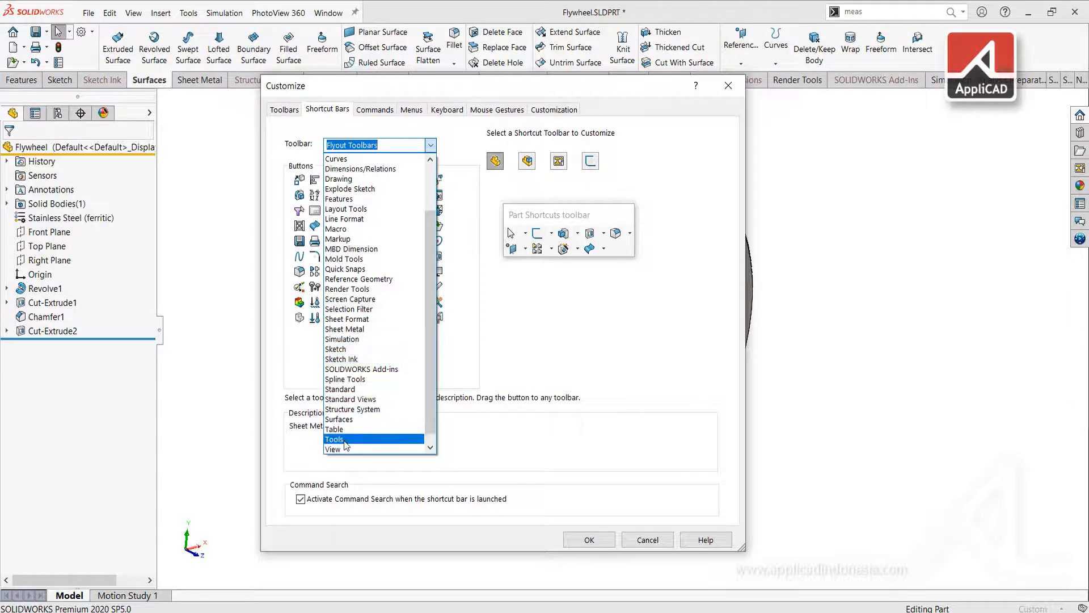
click(347, 419)
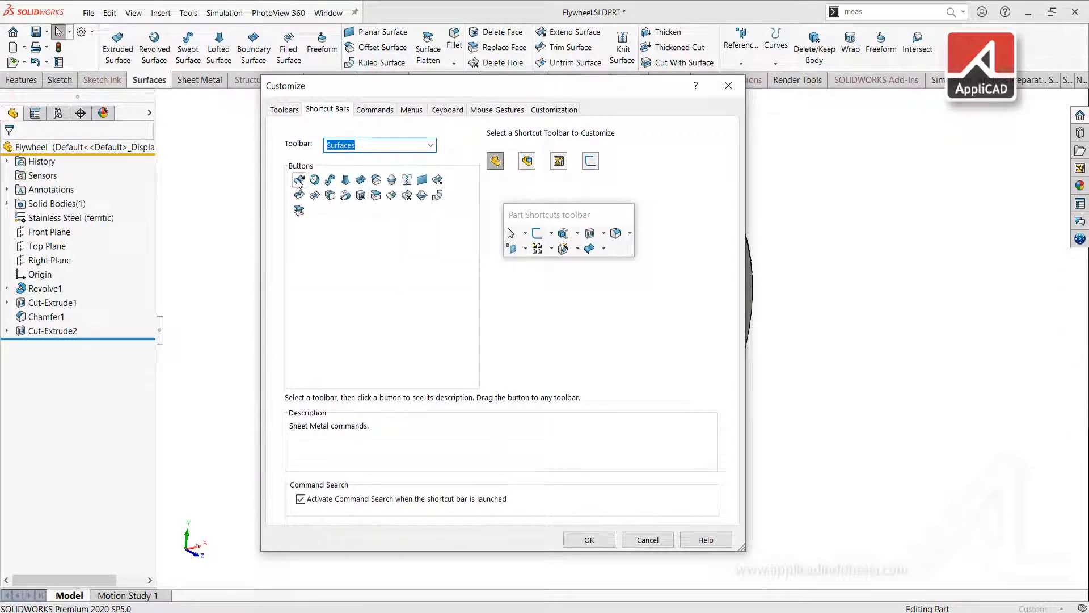
drag(297, 181, 611, 248)
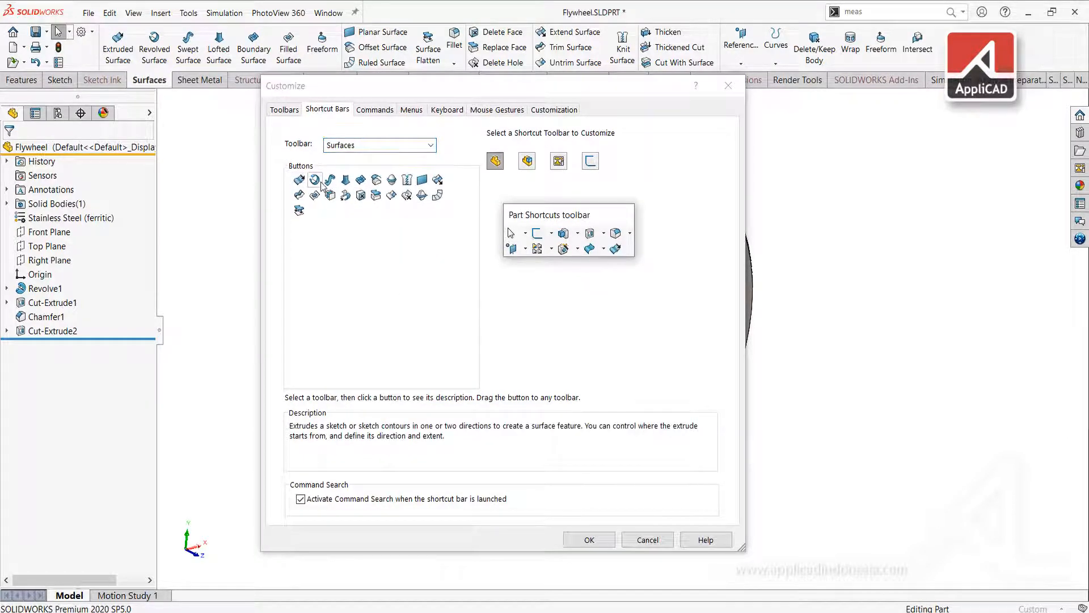
drag(314, 180, 625, 251)
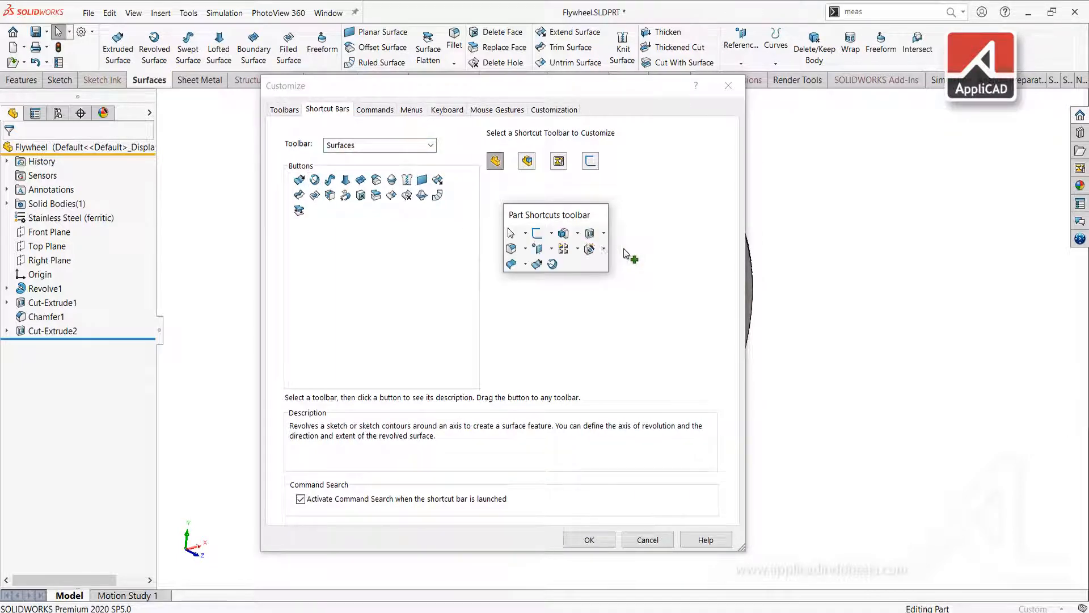
drag(535, 266, 440, 239)
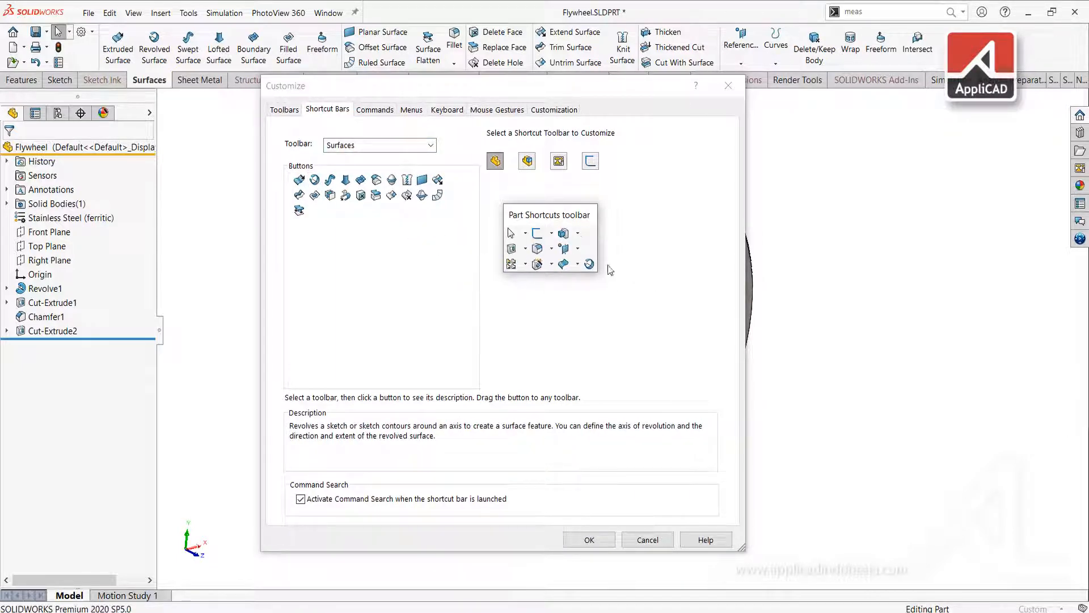
drag(589, 265, 358, 256)
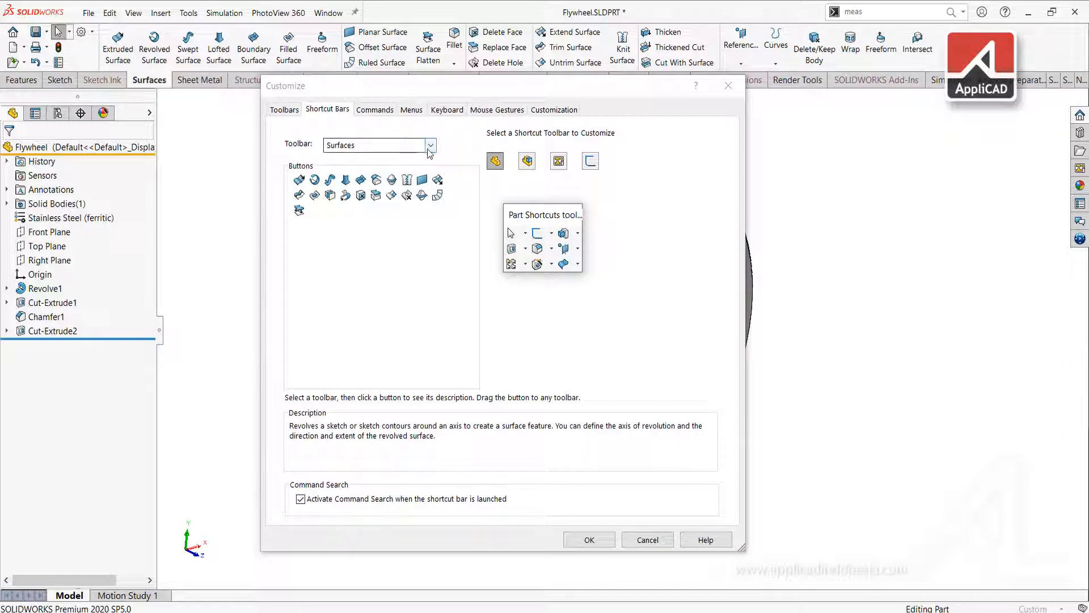
Step: Show the Flyout Toolbars buttons again and place the Surfaces flyout at the end of the Part Shortcuts toolbar
click(400, 145)
scroll(390, 207, up, 4)
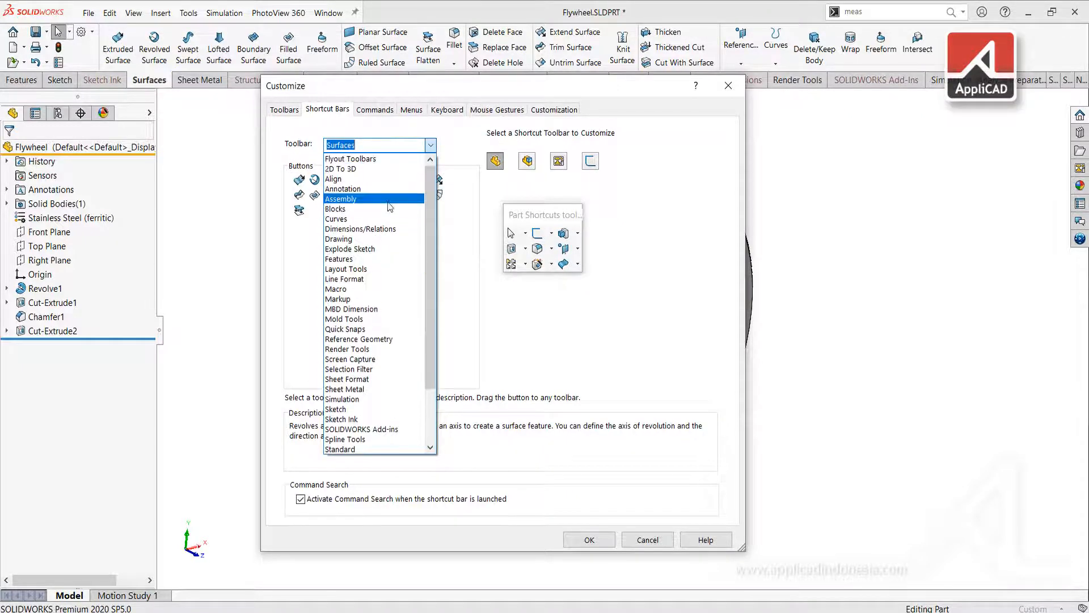
click(350, 159)
drag(317, 228, 562, 266)
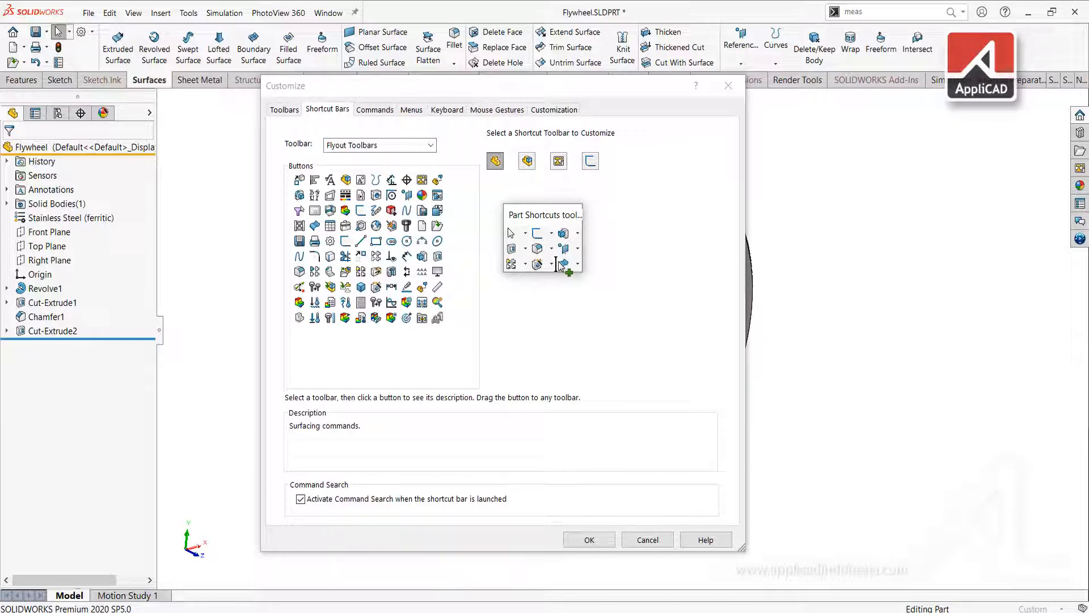
drag(562, 266, 563, 264)
Step: Apply the toolbar customization, and display the shortcut bar in the part with its Surfaces commands listed
click(600, 540)
key(s)
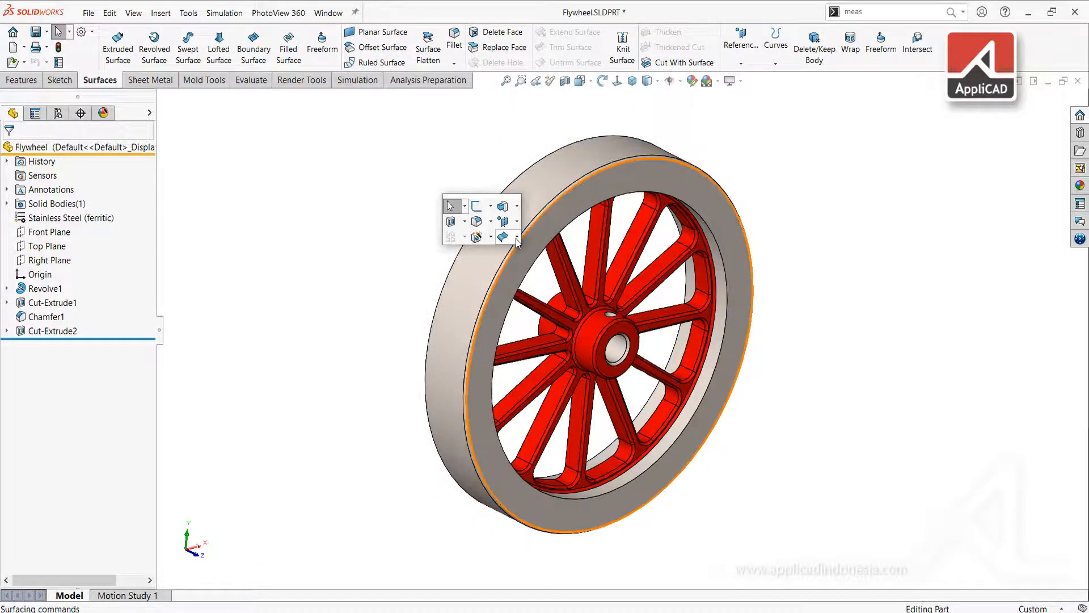
click(517, 239)
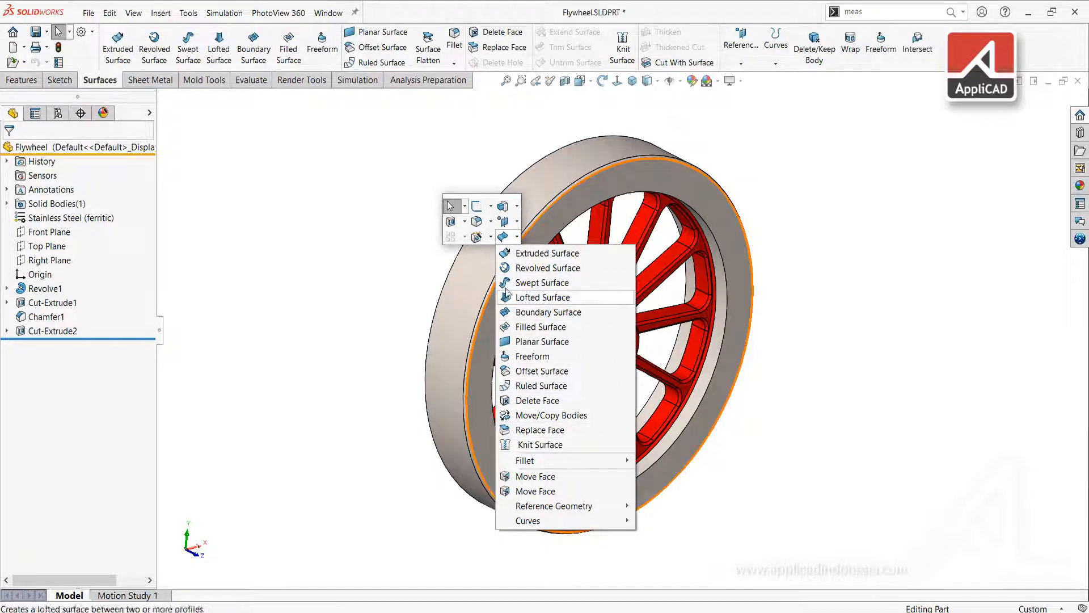
Step: Add the Sheet Metal, Weldments and Rectangle flyouts to the Part Shortcuts toolbar in the Customize dialog, and apply the change
right_click(978, 57)
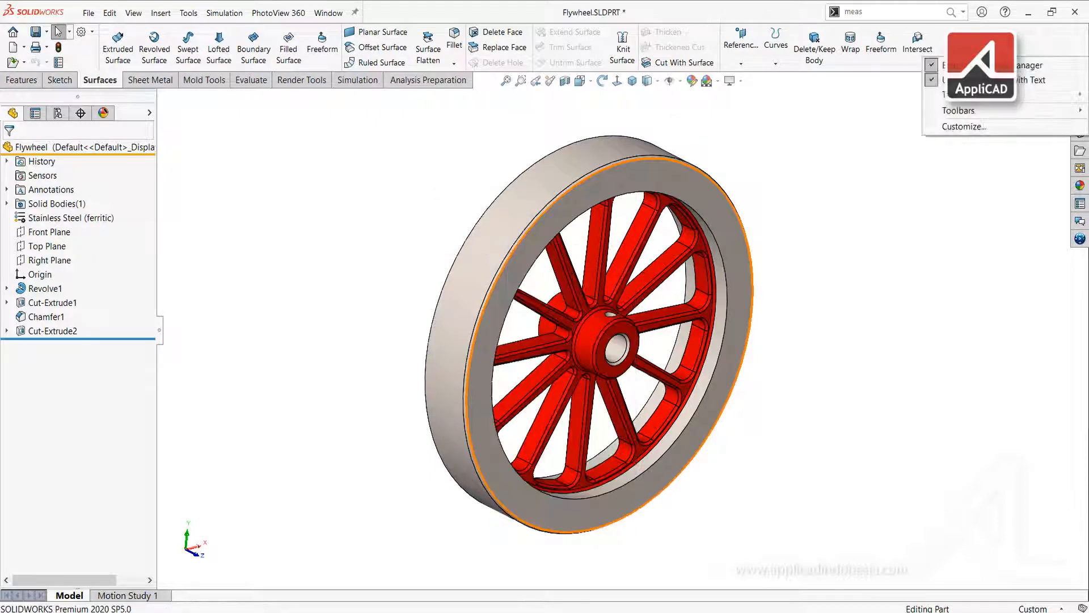
click(967, 128)
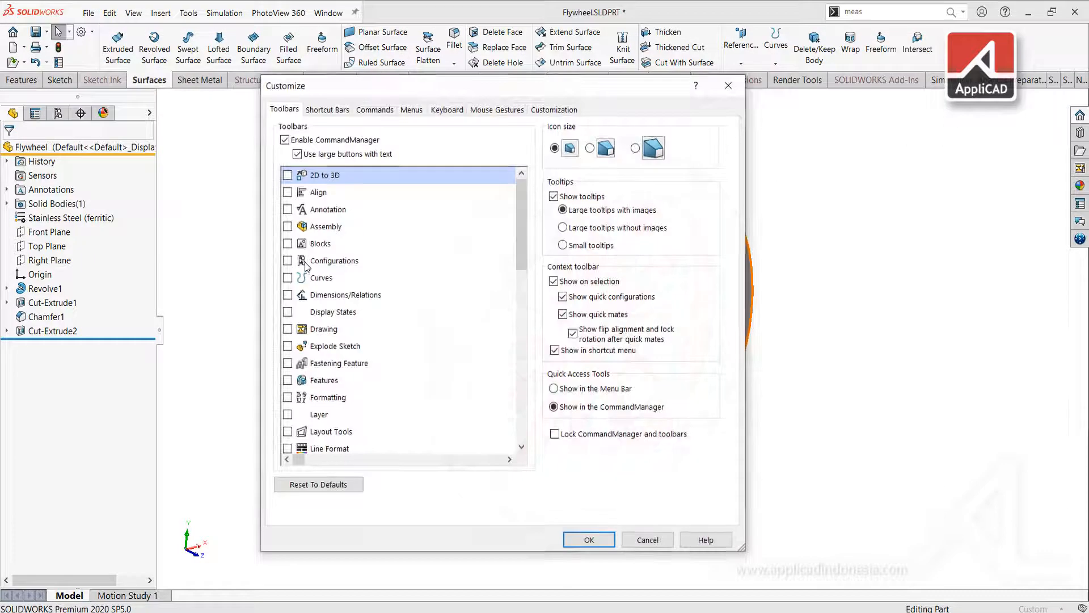
click(327, 109)
drag(483, 208, 586, 208)
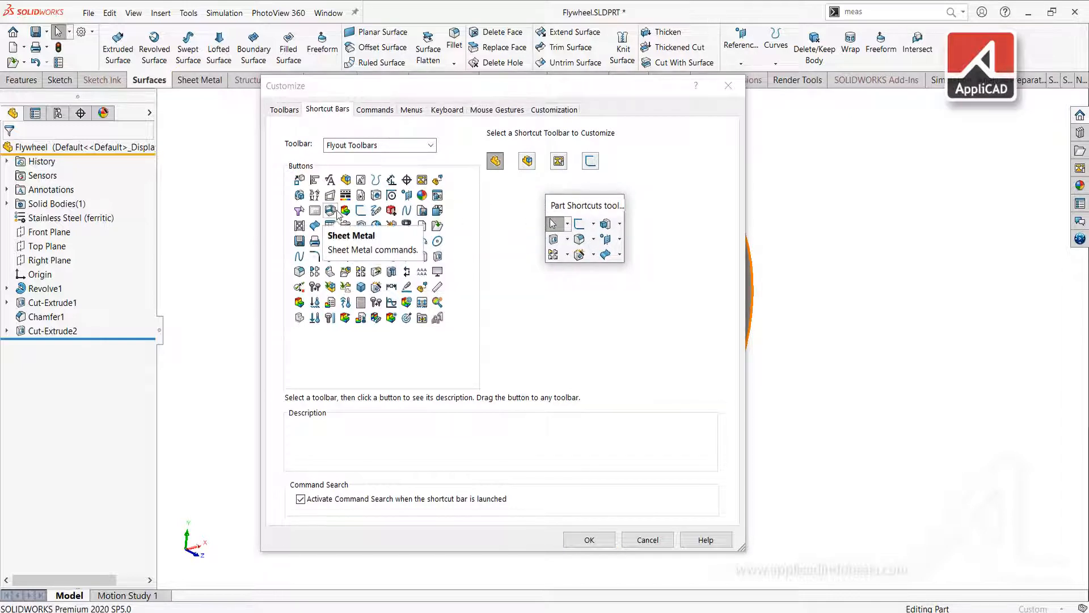
drag(346, 255, 571, 259)
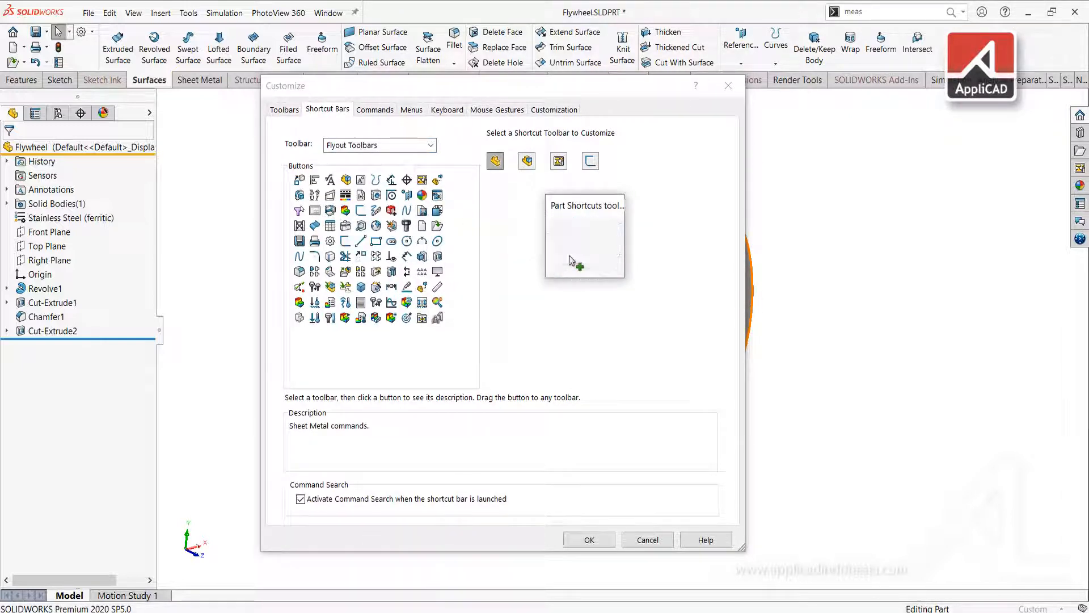
drag(391, 226, 570, 268)
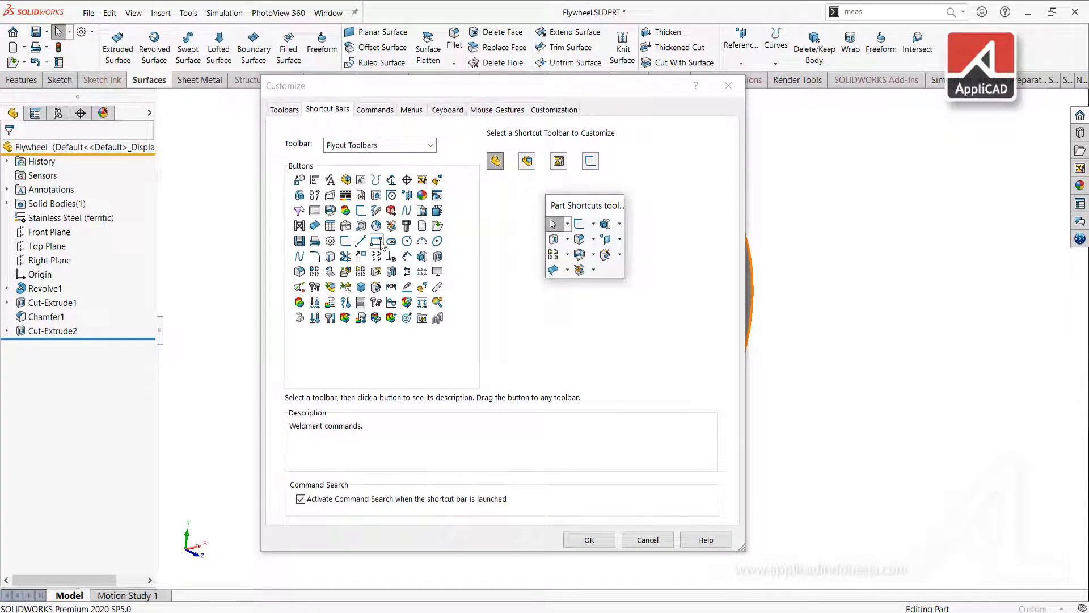
drag(378, 245, 594, 277)
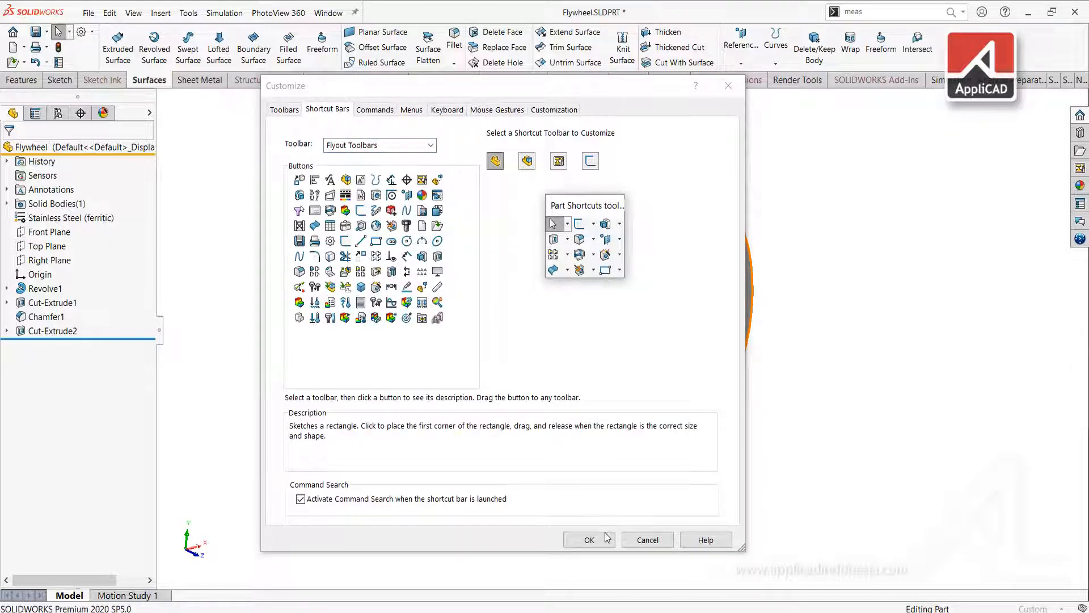
click(589, 539)
Step: Display the customized shortcut bar, examine its Rectangle, Fillet and Surfaces command lists, and dismiss it
key(s)
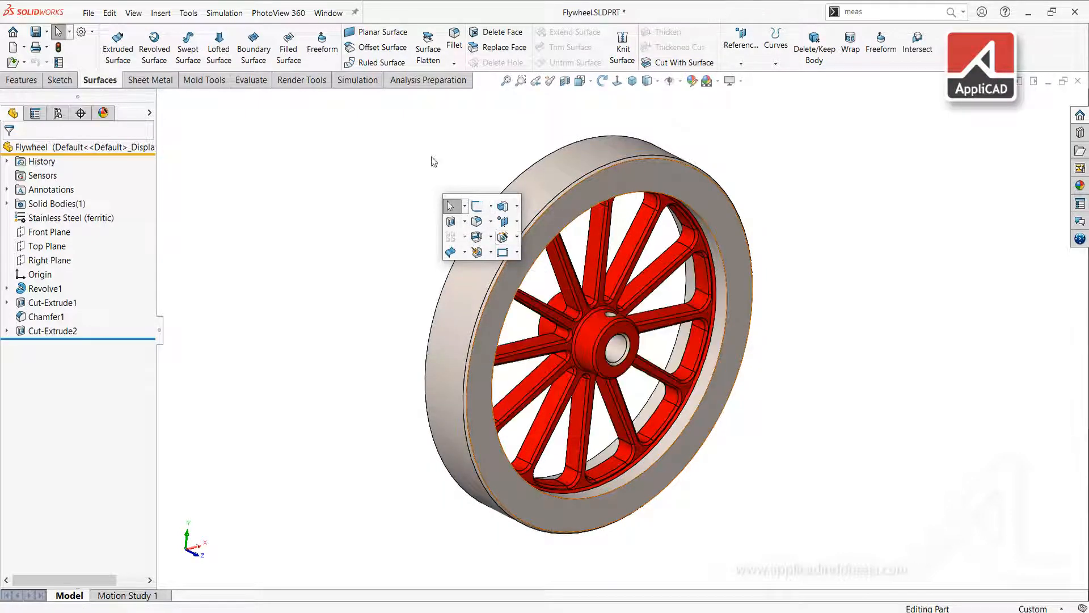
key(s)
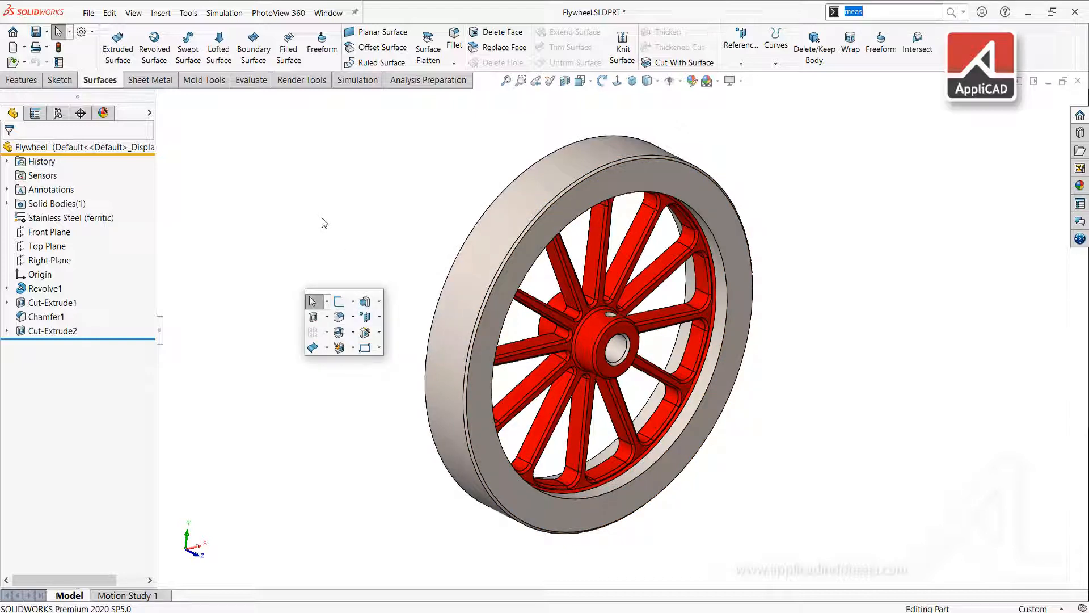
click(379, 348)
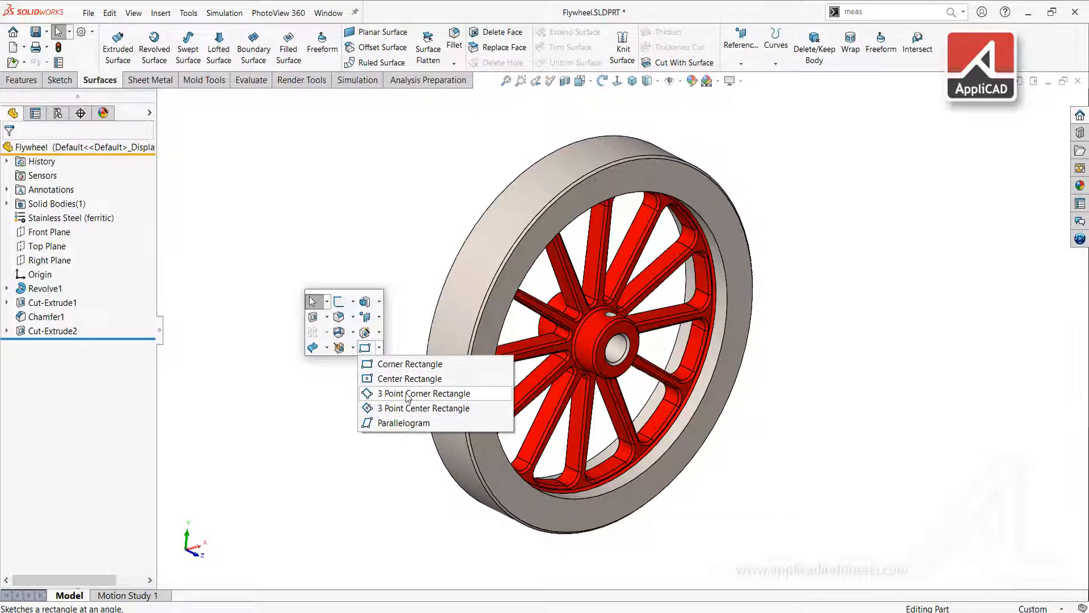
click(354, 316)
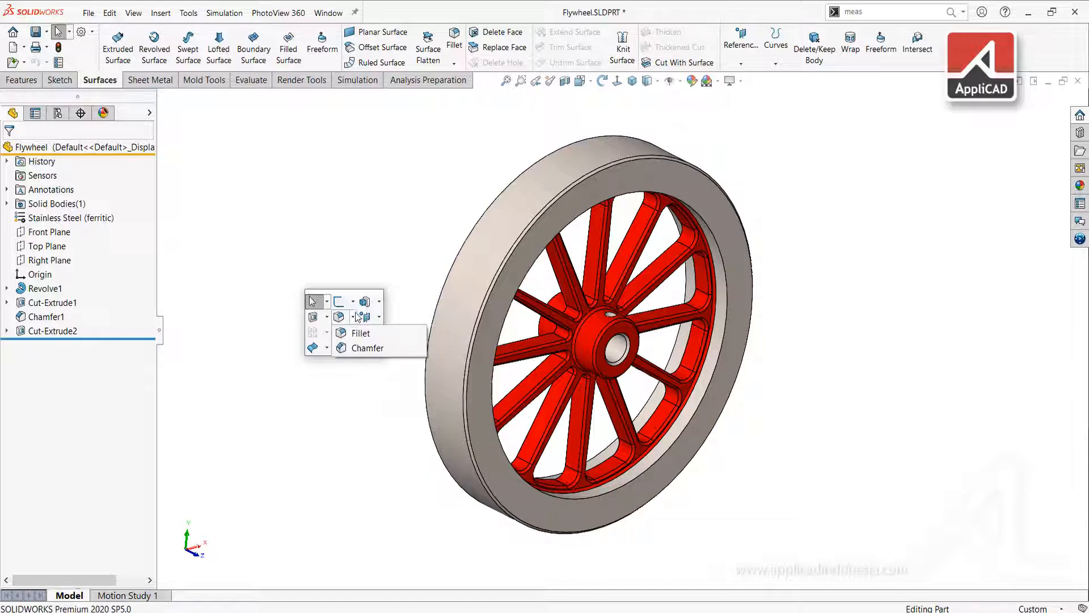
click(327, 348)
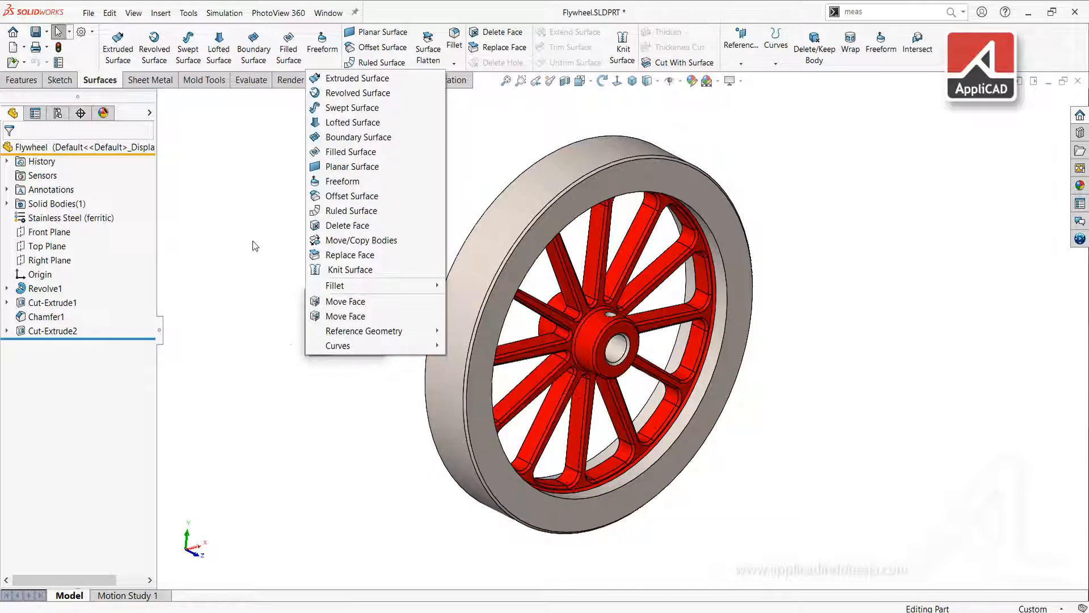
click(232, 249)
Step: Search the commands for "move"
scroll(677, 234, up, 1)
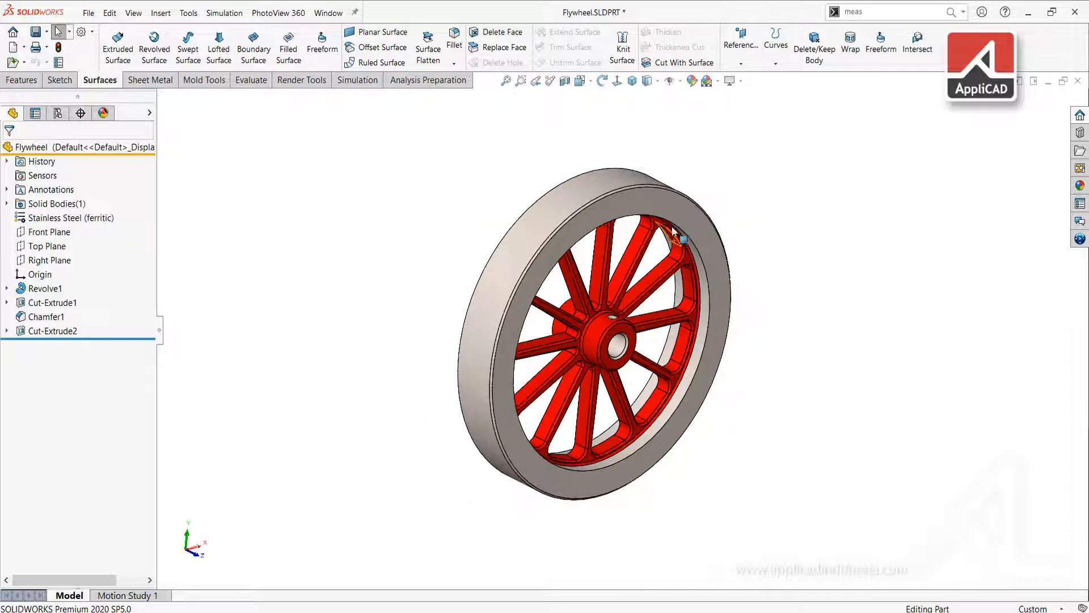
click(890, 16)
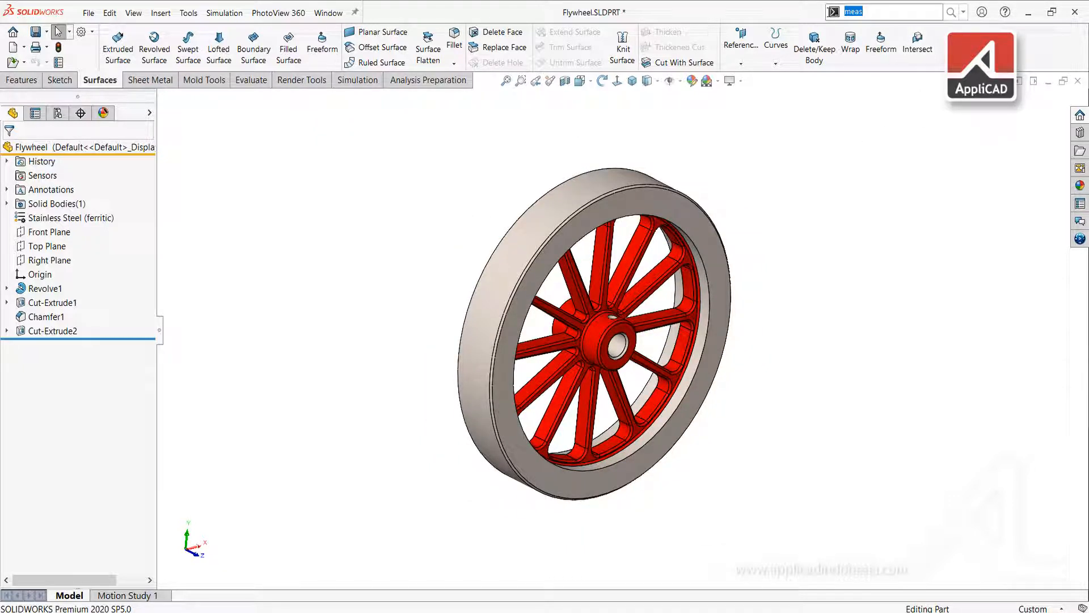
text(move)
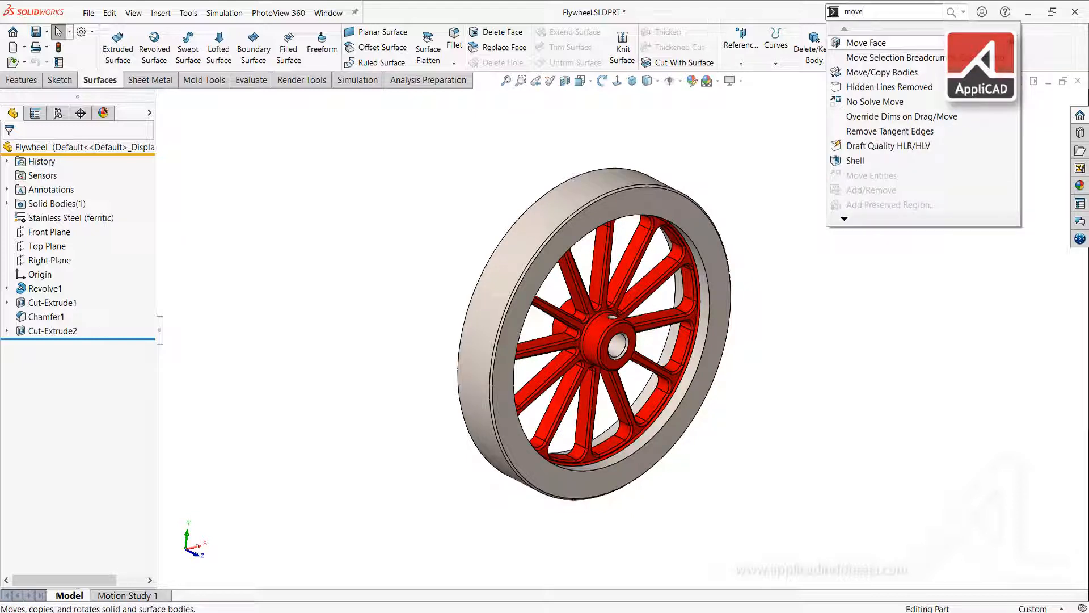
Step: Try to translate the flywheel's faces upward along Y with the Move Face command from the search results, and cancel the command
key(Return)
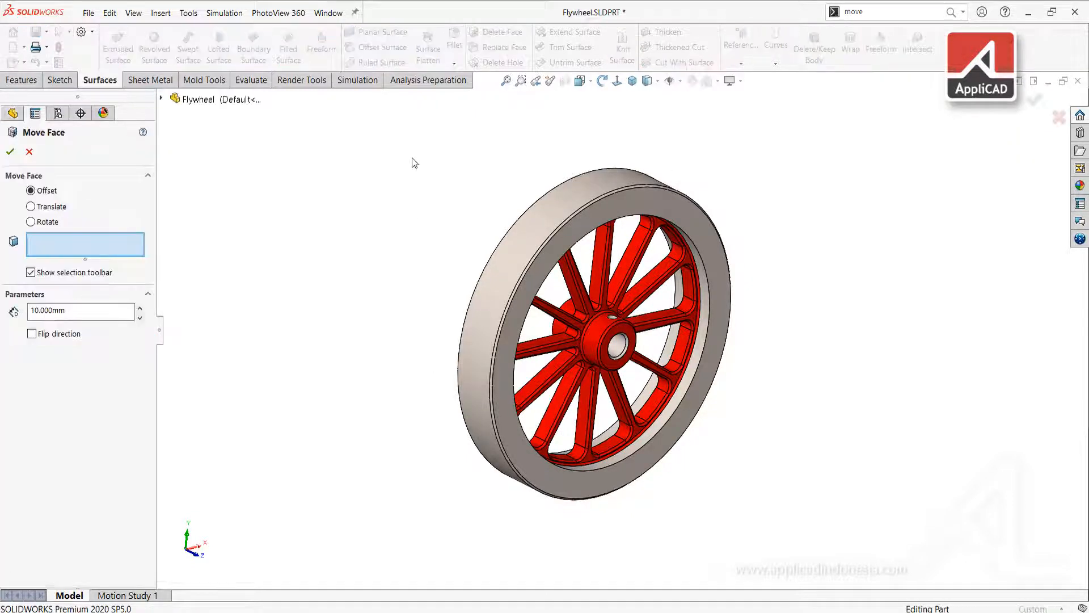
click(38, 205)
drag(458, 149, 801, 551)
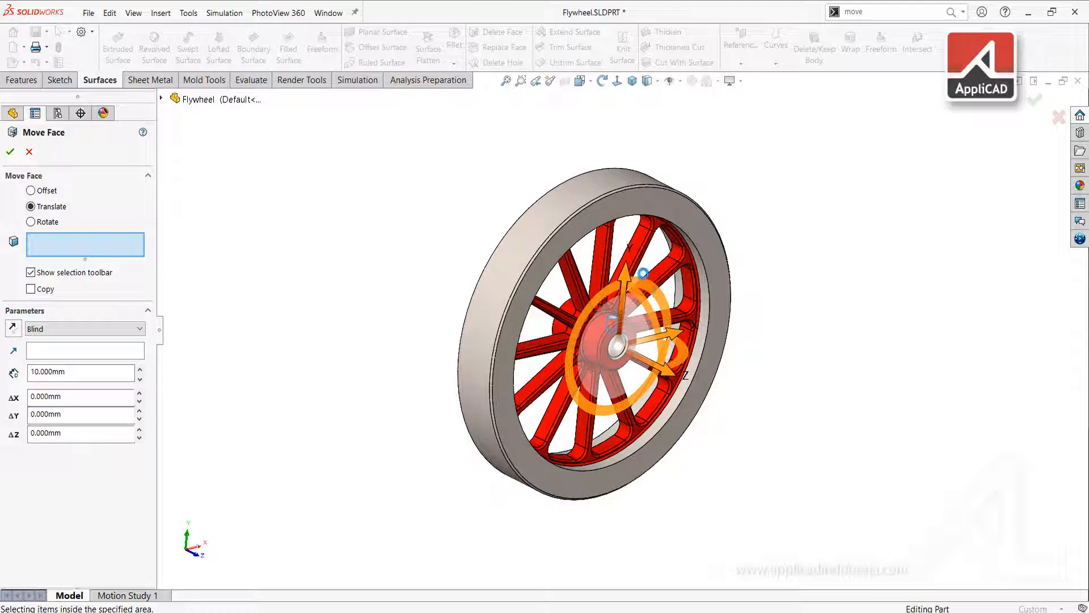
drag(602, 272, 603, 190)
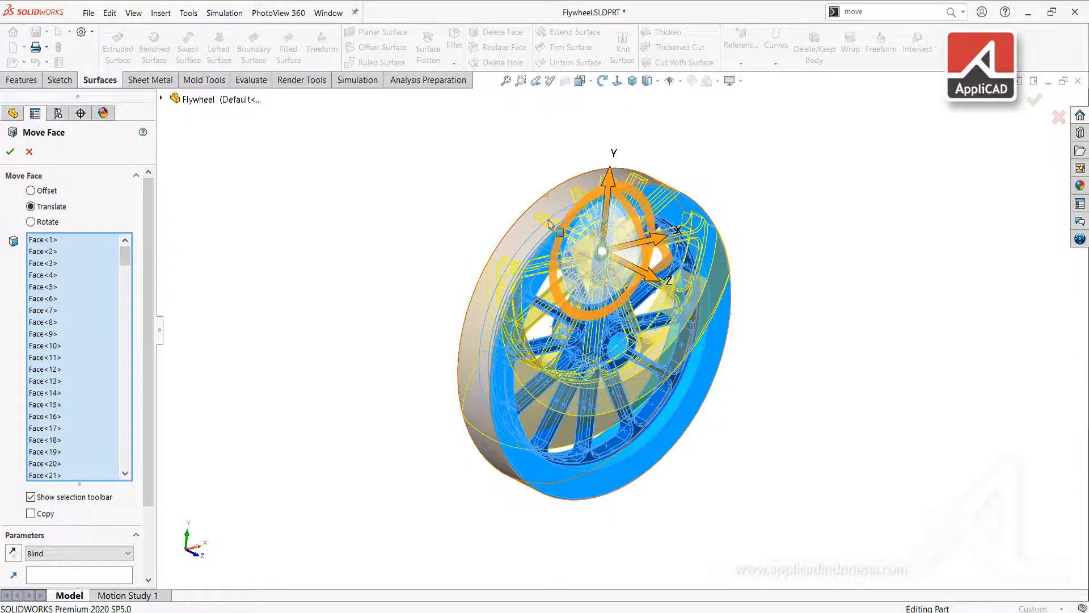
click(29, 151)
Step: Display the shortcut bar, examine its list of Surfaces commands, and dismiss it
key(s)
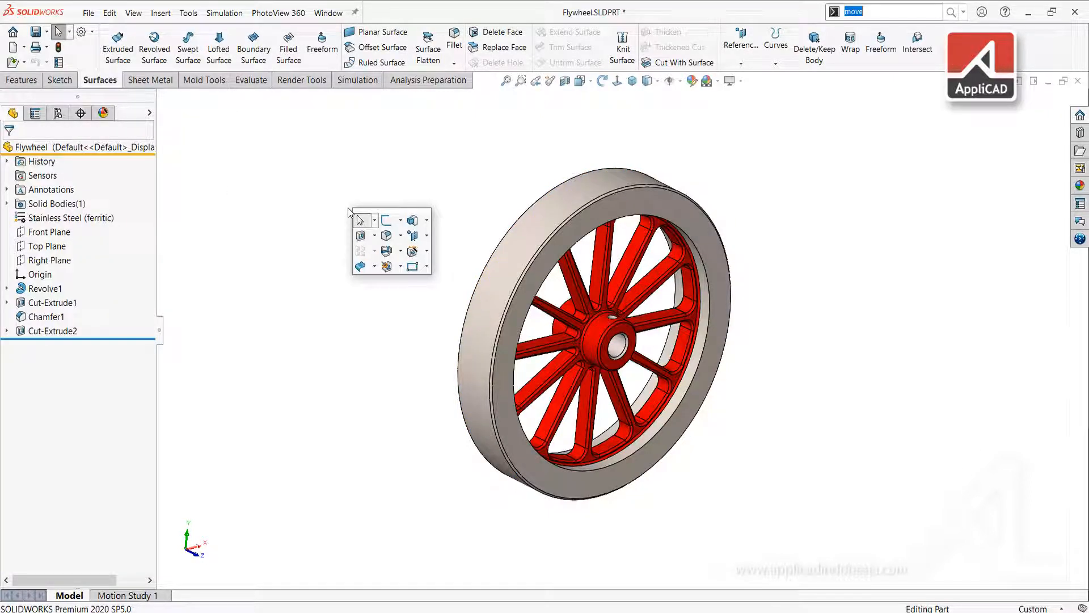
click(374, 266)
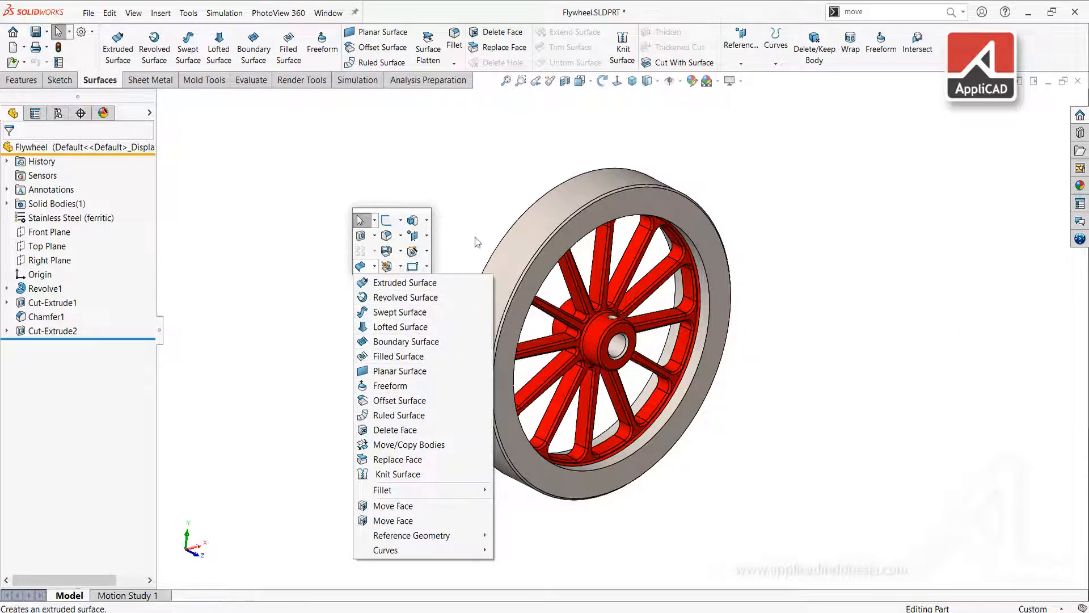
click(638, 160)
Step: Display the Surfaces toolbar as a floating toolbar in the part window
right_click(926, 55)
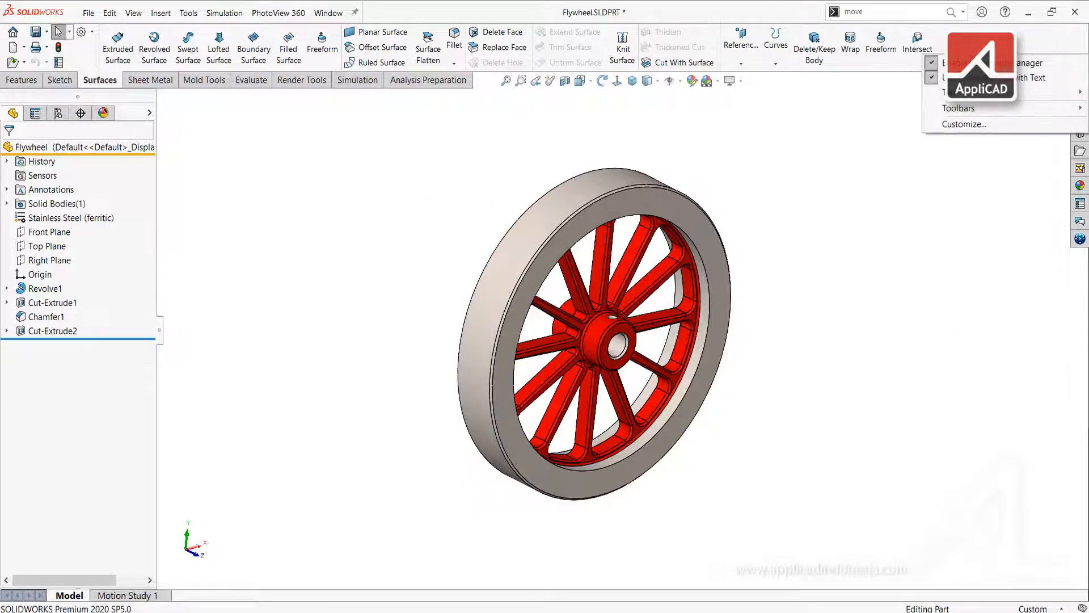
mouse_move(962, 97)
right_click(960, 40)
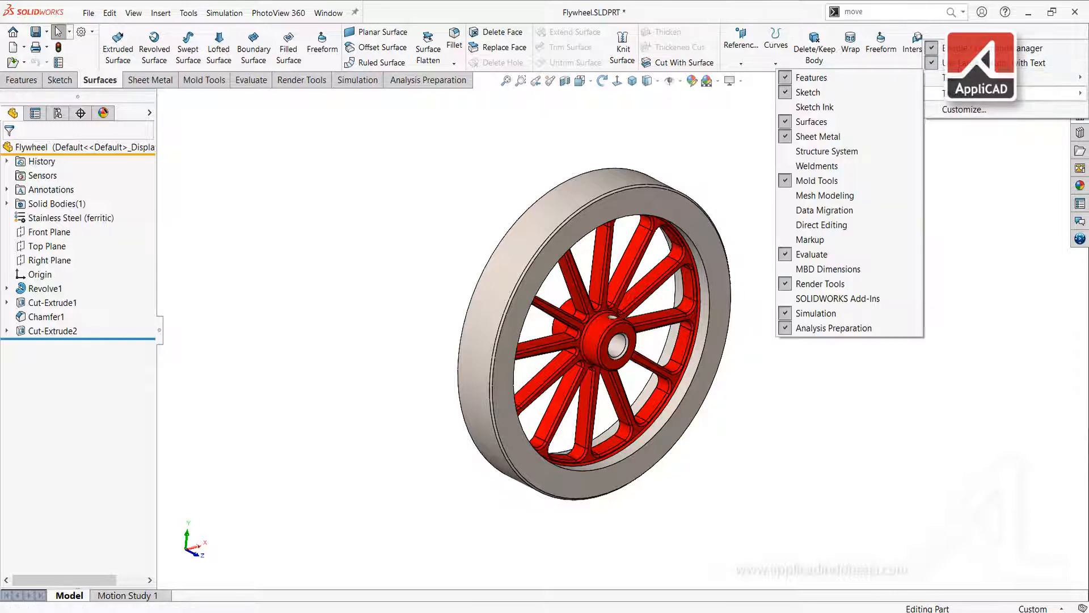
mouse_move(964, 93)
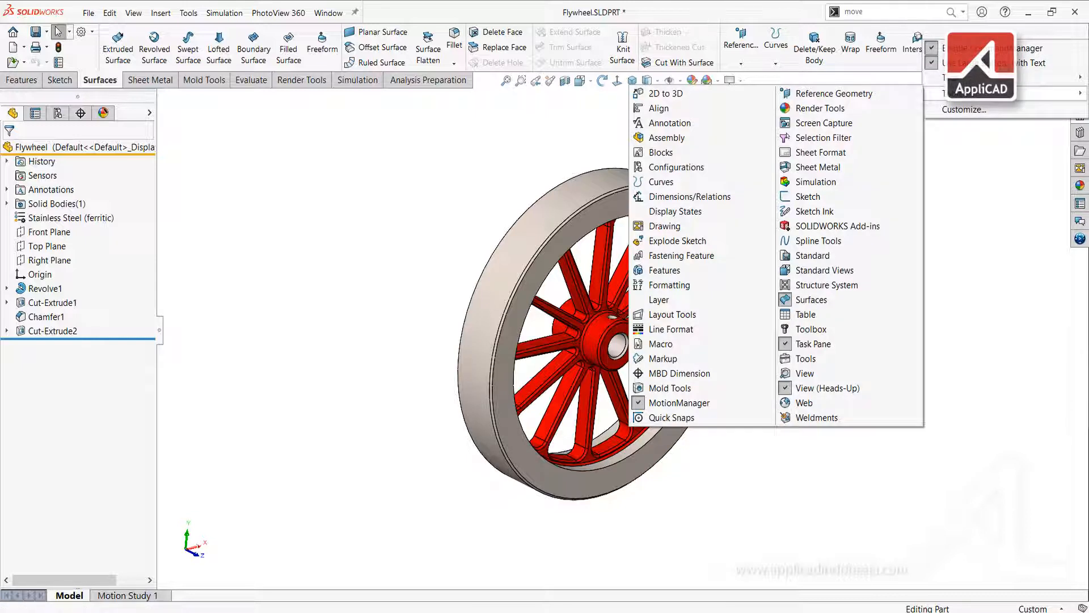
click(810, 301)
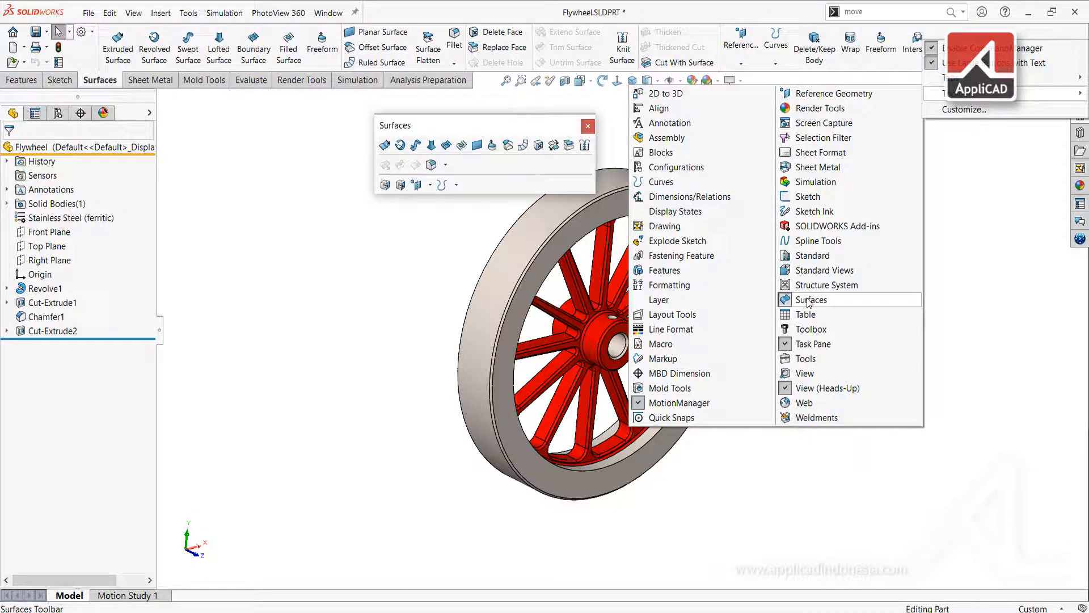
click(542, 130)
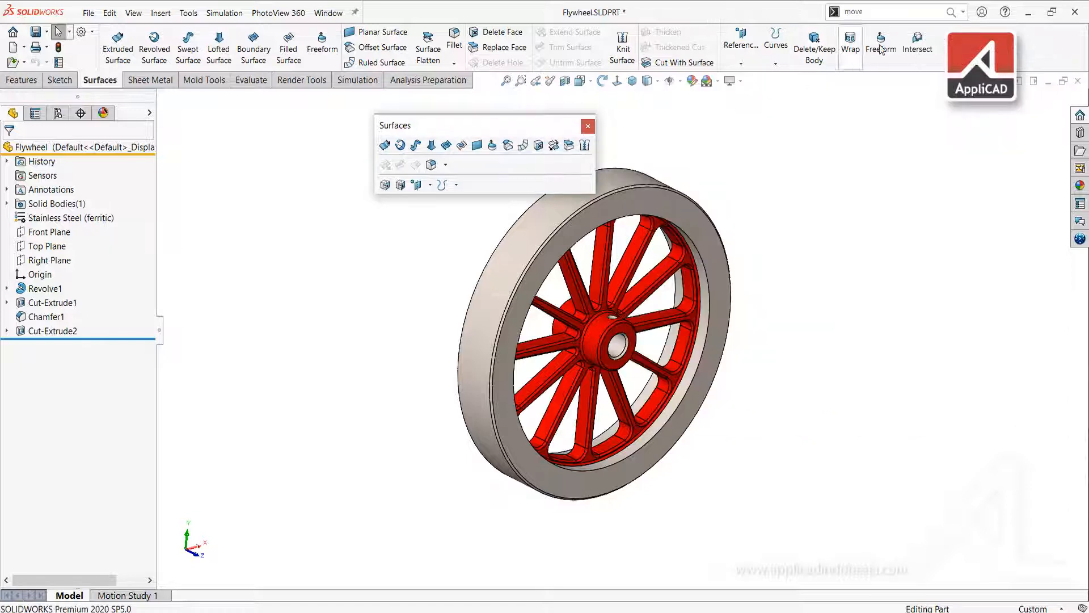
Step: Try to add Move Face from a command search for "move" to the Surfaces toolbar, and close the toolbar
click(869, 12)
text(move)
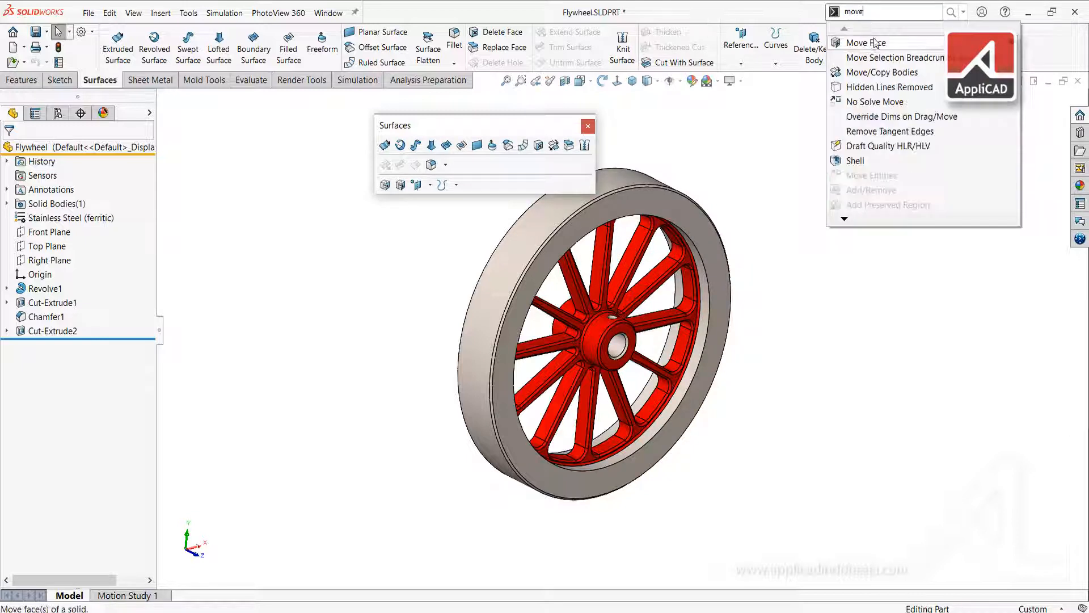
drag(873, 46, 511, 146)
mouse_move(873, 72)
mouse_down()
mouse_move(490, 147)
mouse_move(859, 62)
mouse_up()
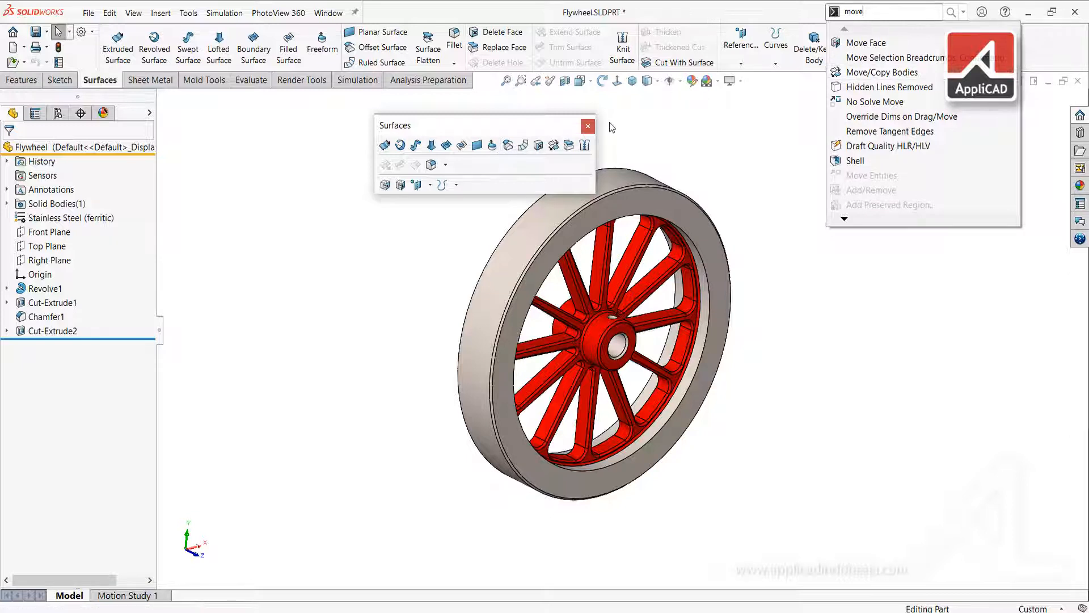
click(590, 127)
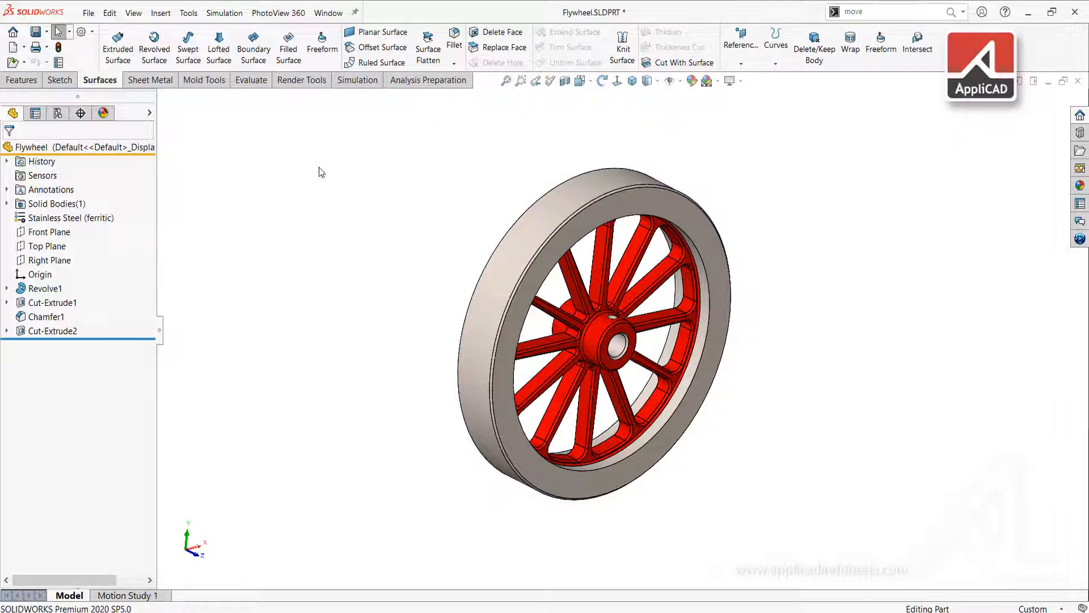
Step: Try to translate all the flywheel's faces upward along Y with Move Face from the shortcut bar's Surfaces commands, and cancel the command
key(s)
click(345, 226)
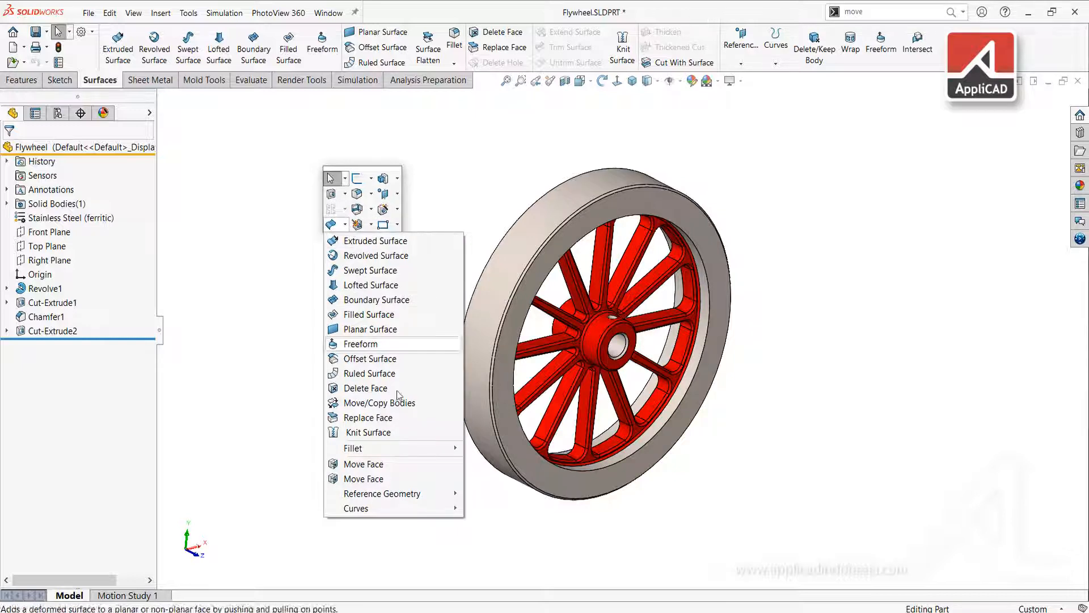
click(362, 464)
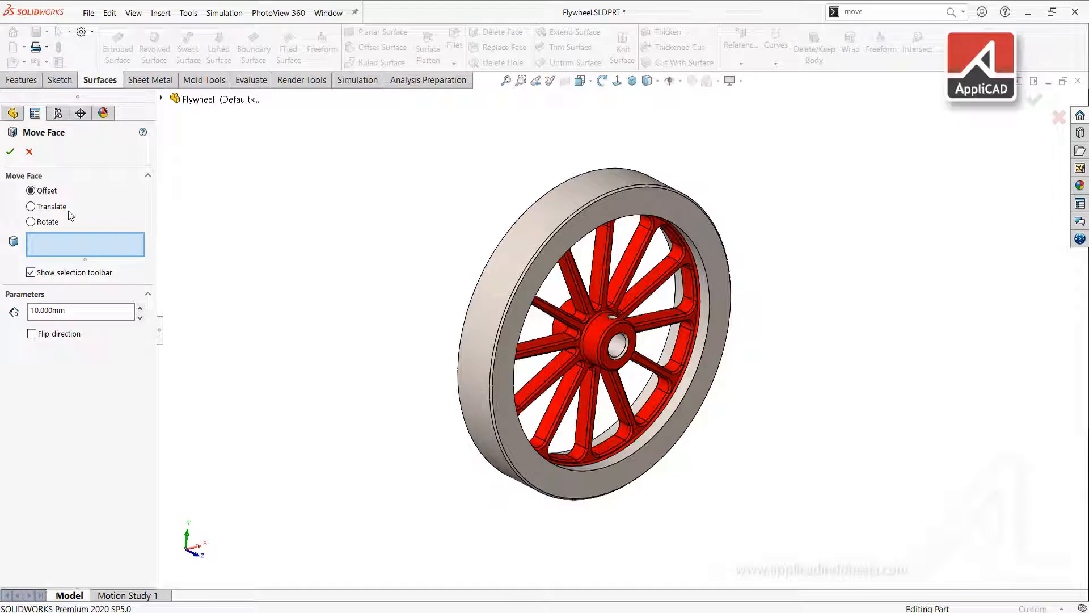
click(49, 206)
drag(533, 199, 857, 547)
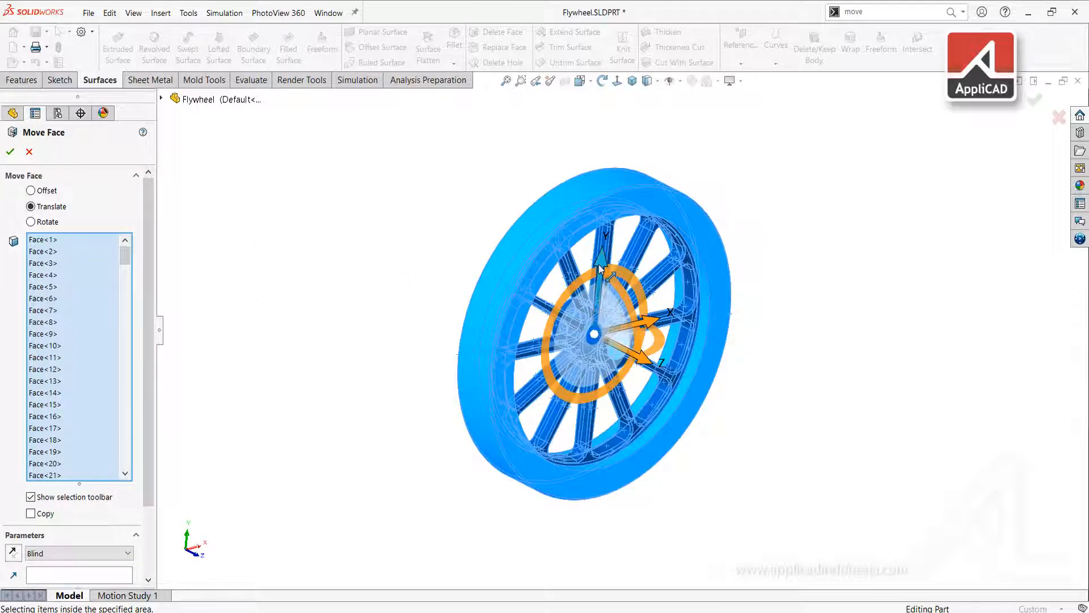
drag(597, 267, 608, 208)
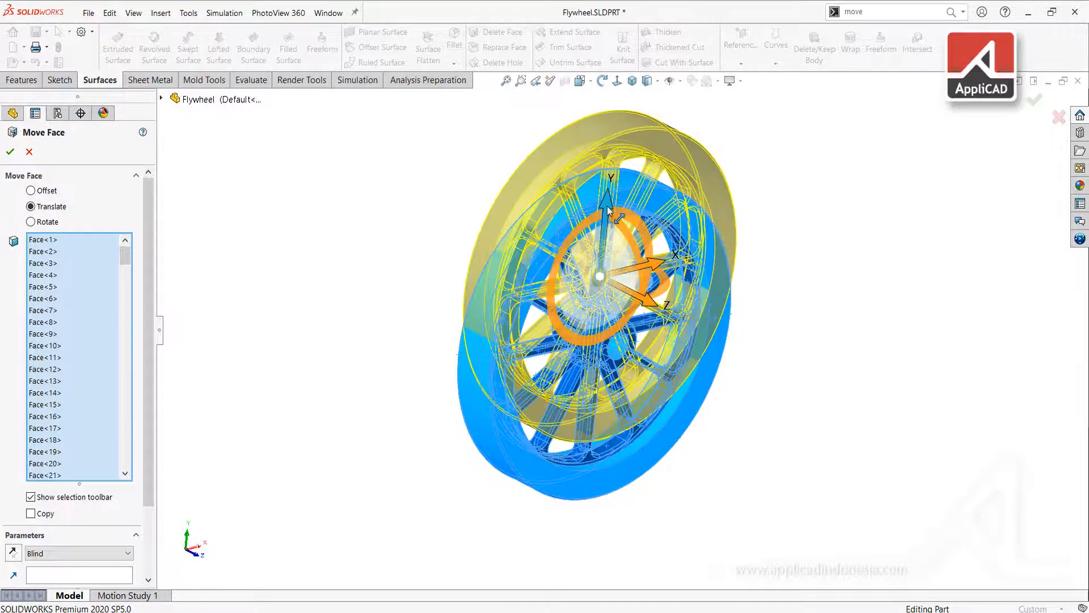
click(30, 152)
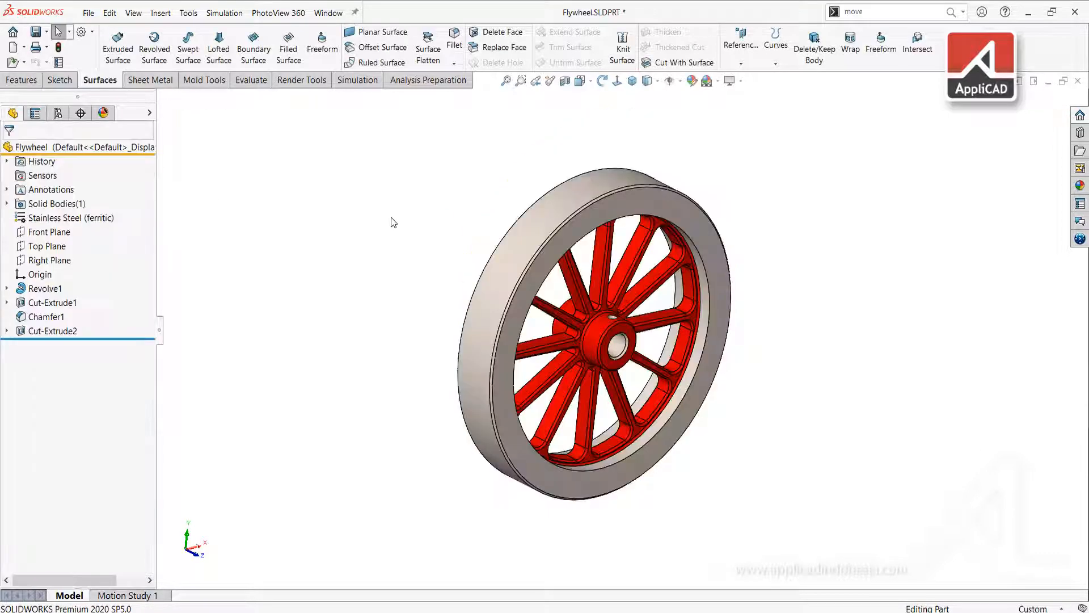